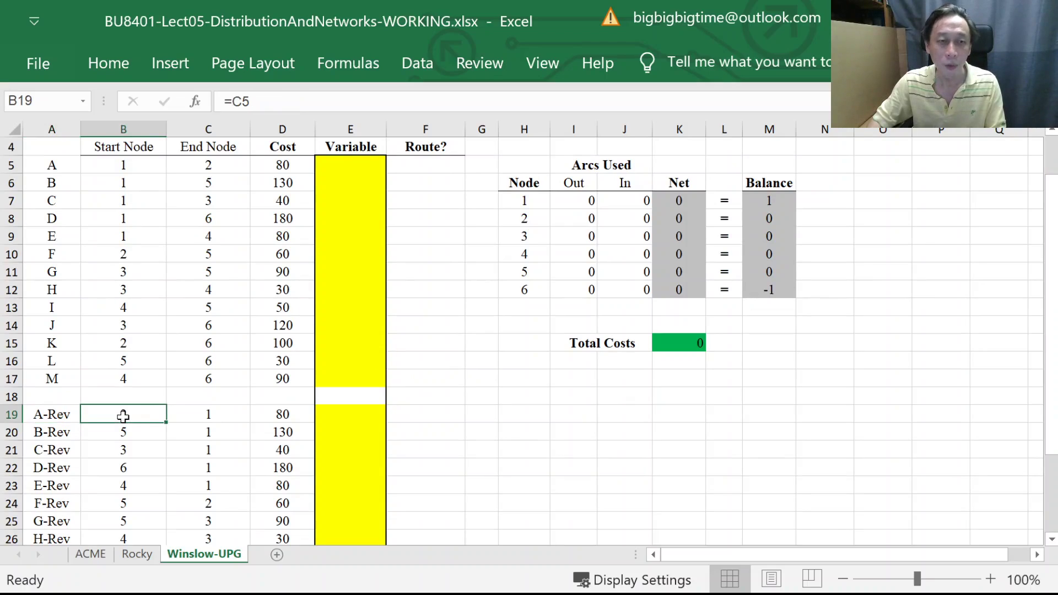
Point A-Rev's start node B19 to =C5 and check that its end node C19 reads =B5.
{"action": "double_click", "coordinate": [123, 416]}
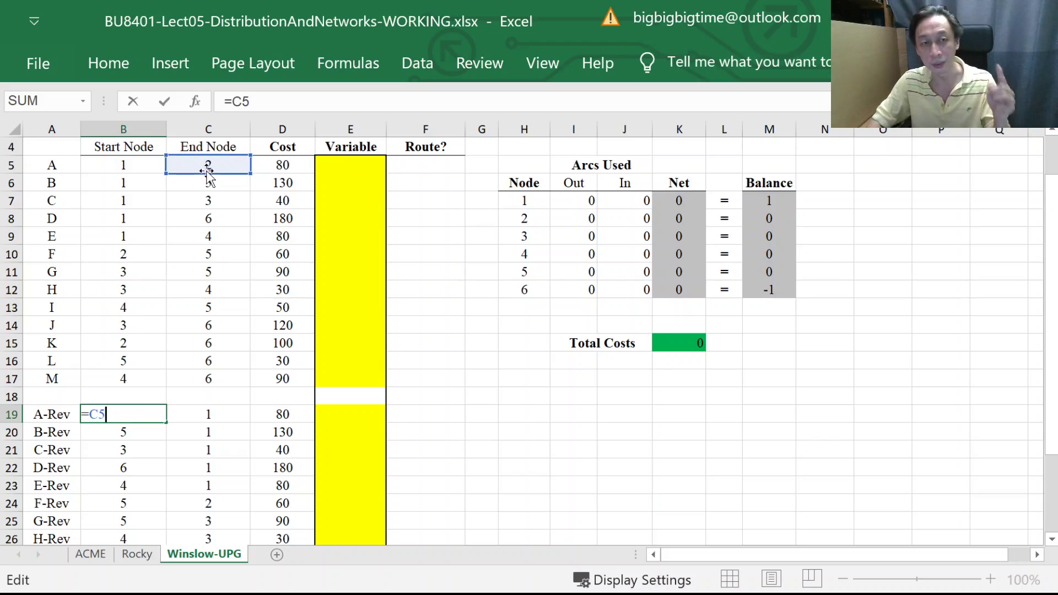
{"action": "key", "text": "ctrl+Return"}
{"action": "left_click", "coordinate": [208, 412]}
{"action": "double_click", "coordinate": [209, 411]}
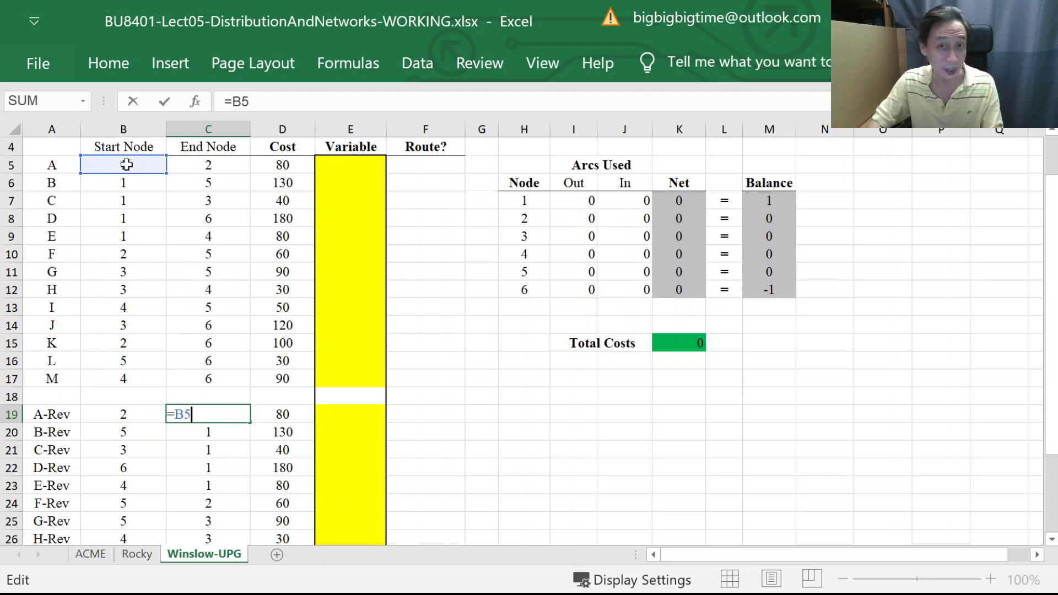
Copy the swapped node formulas in B19:C19 down to row 31, then spot-check C21 and D19.
{"action": "key", "text": "Escape"}
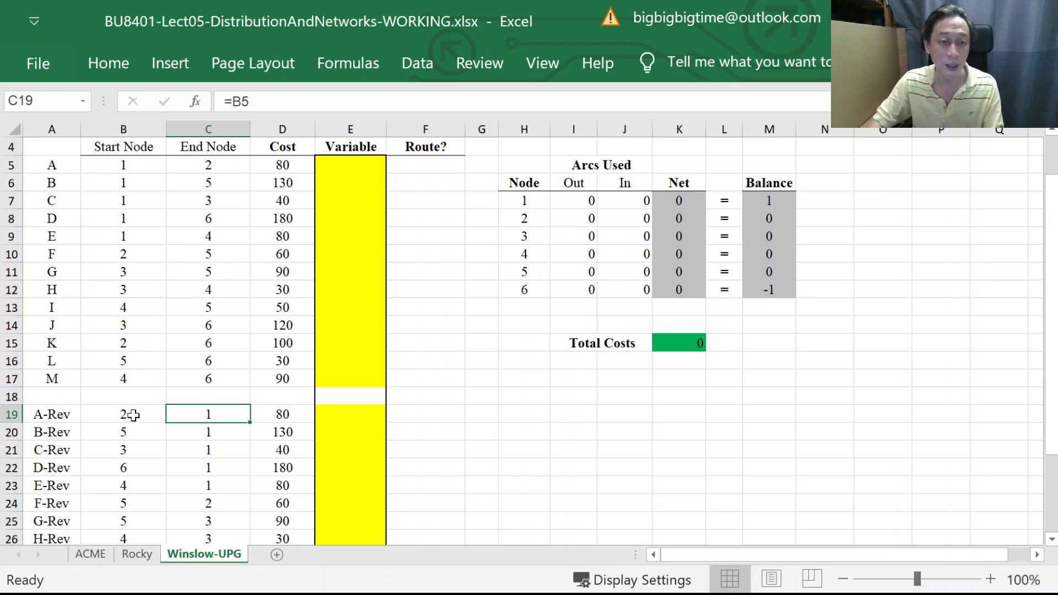
{"action": "left_click_drag", "start_coordinate": [130, 413], "coordinate": [207, 416]}
{"action": "key", "text": "ctrl+c"}
{"action": "scroll", "coordinate": [207, 418], "scroll_direction": "down", "scroll_amount": 4}
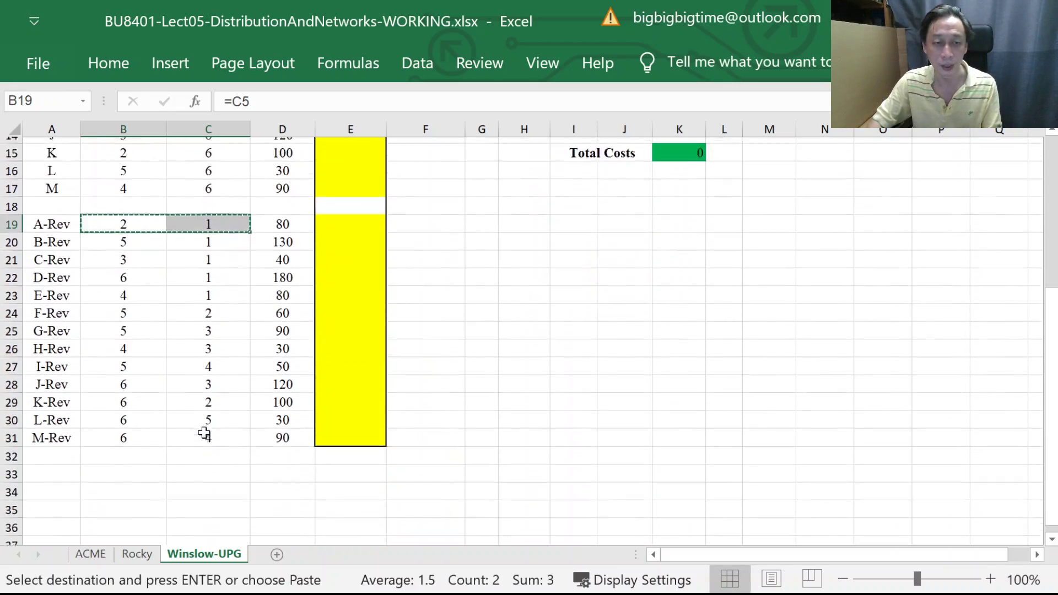
{"action": "left_click", "coordinate": [205, 420], "text": "shift"}
{"action": "key", "text": "ctrl+v"}
{"action": "scroll", "coordinate": [242, 389], "scroll_direction": "up", "scroll_amount": 5}
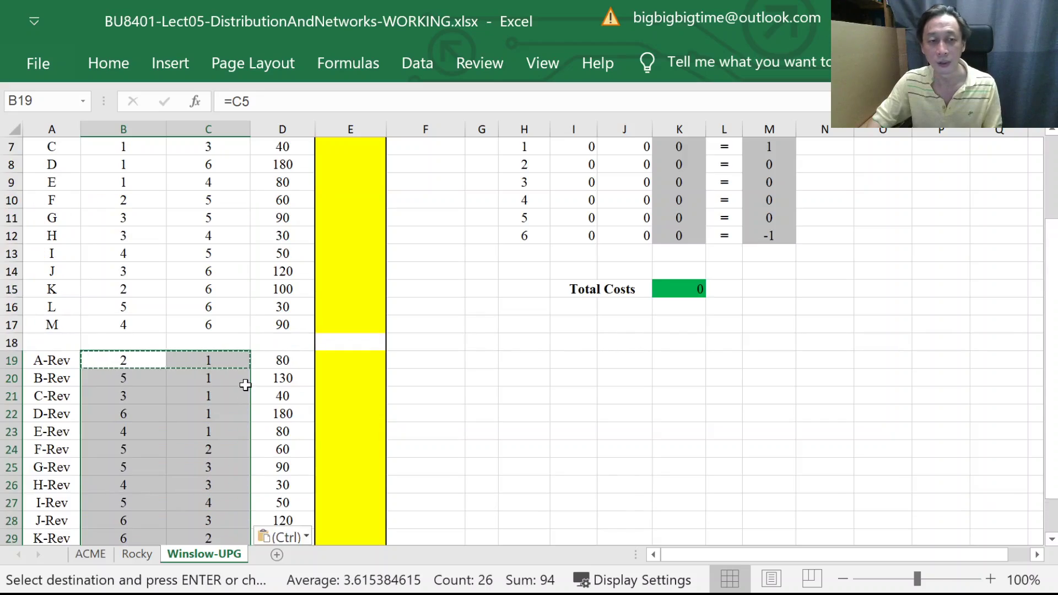
{"action": "left_click", "coordinate": [212, 503]}
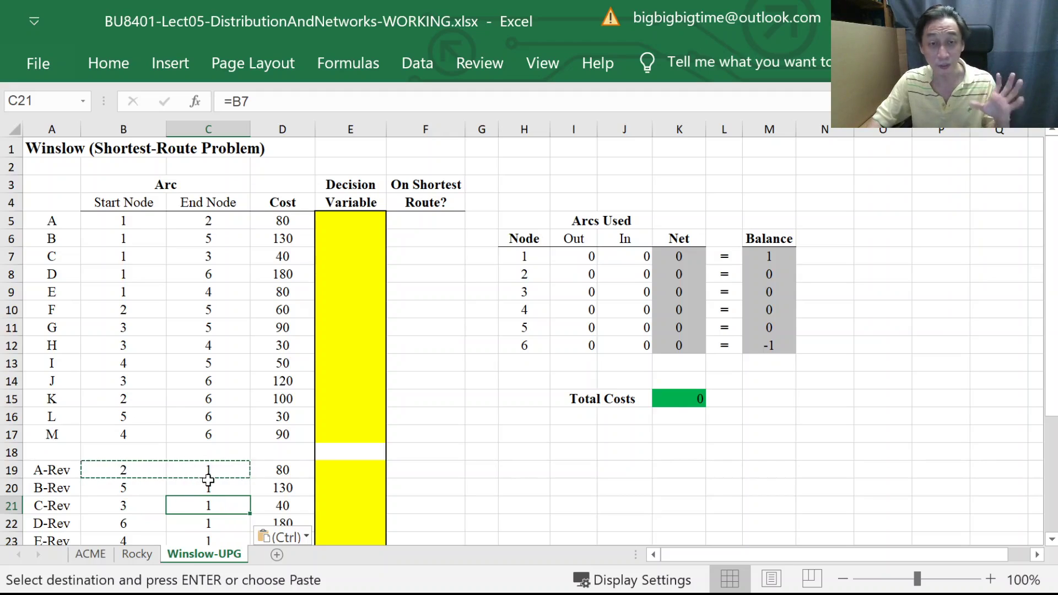
{"action": "left_click", "coordinate": [282, 471]}
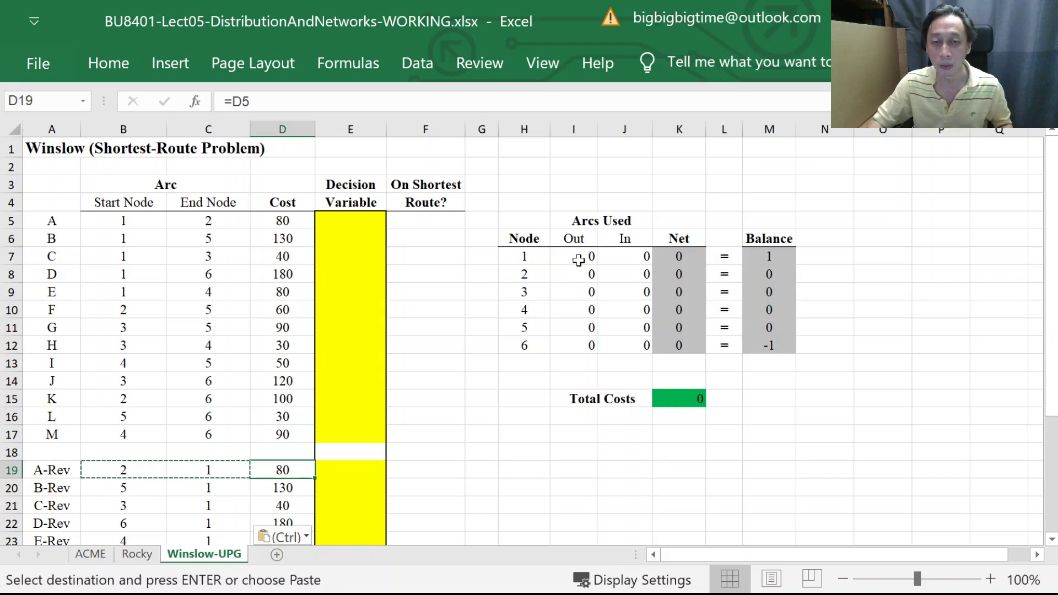
{"action": "left_click", "coordinate": [628, 295]}
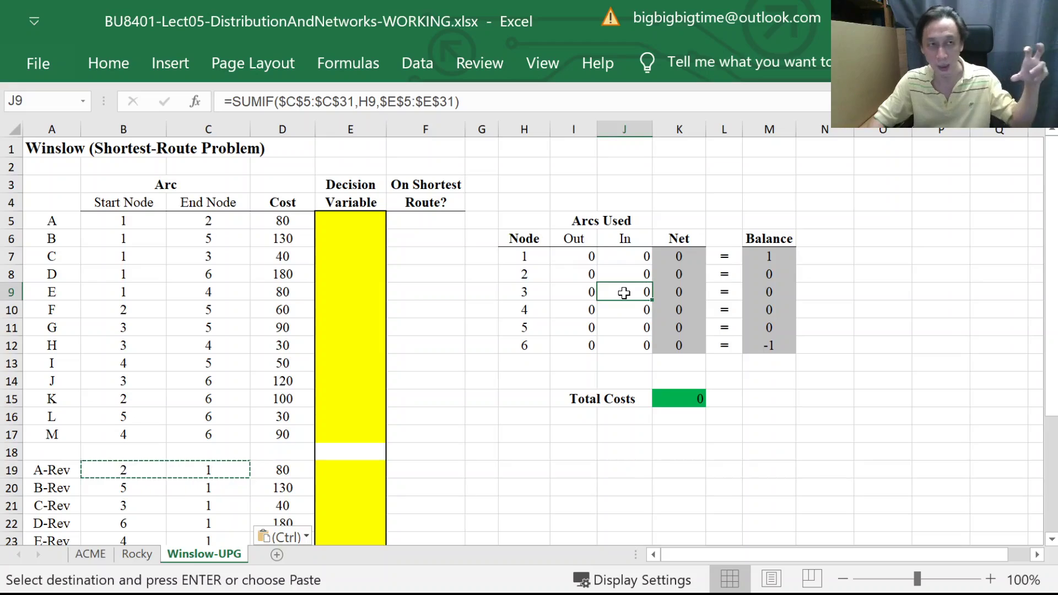
{"action": "key", "text": "Escape"}
{"action": "double_click", "coordinate": [624, 292]}
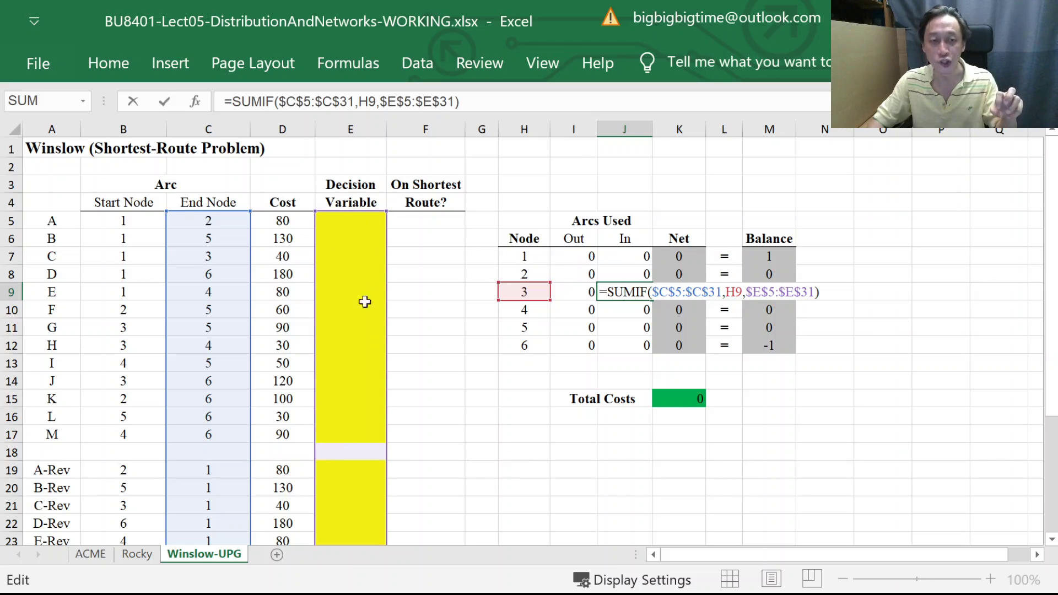
{"action": "left_click", "coordinate": [350, 220]}
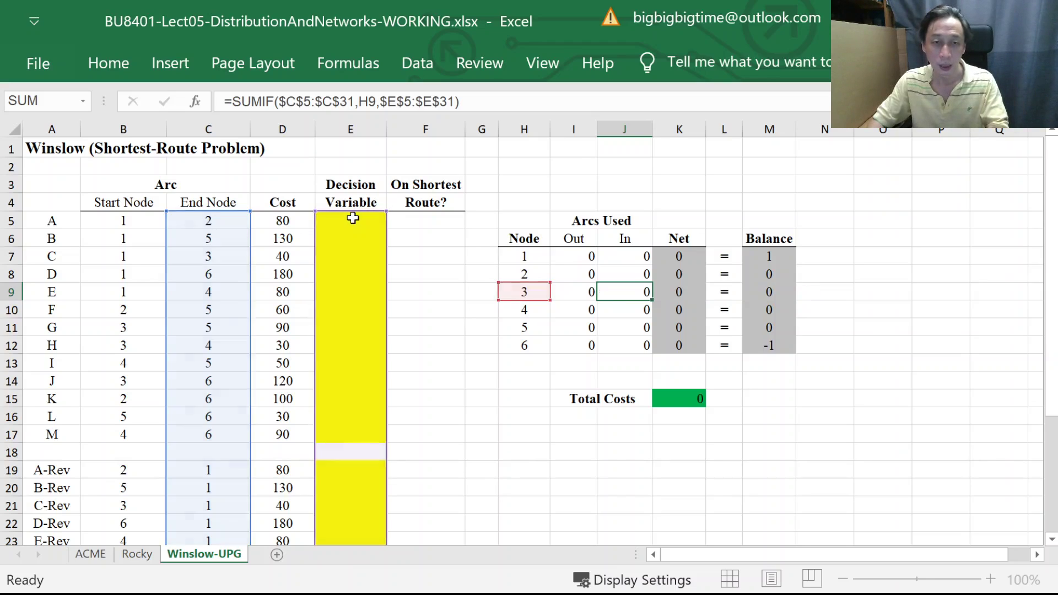
{"action": "left_click_drag", "start_coordinate": [131, 222], "coordinate": [200, 221]}
{"action": "left_click", "coordinate": [351, 330]}
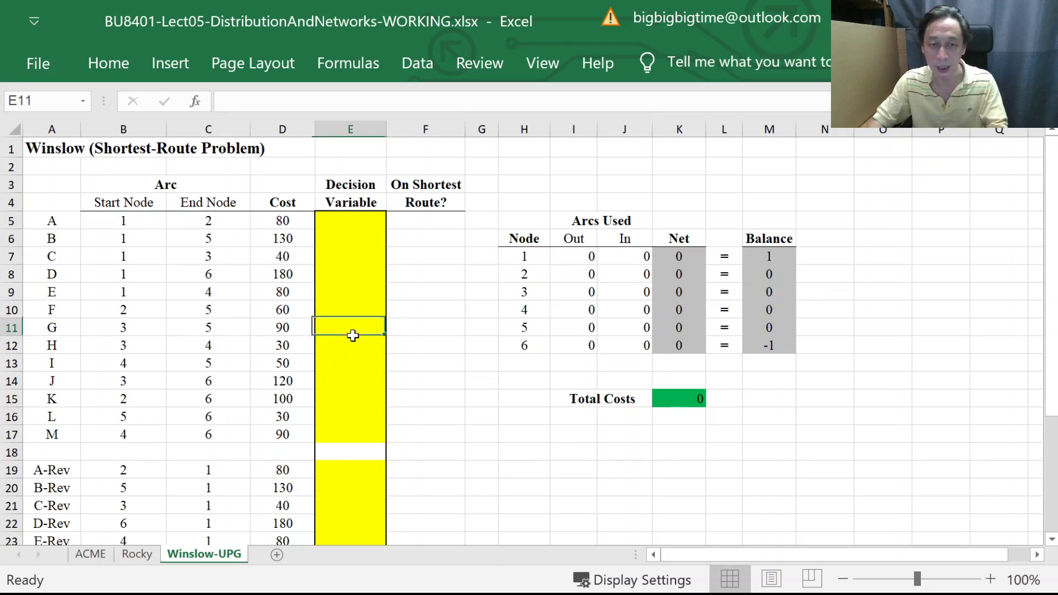
{"action": "left_click_drag", "start_coordinate": [125, 329], "coordinate": [317, 327]}
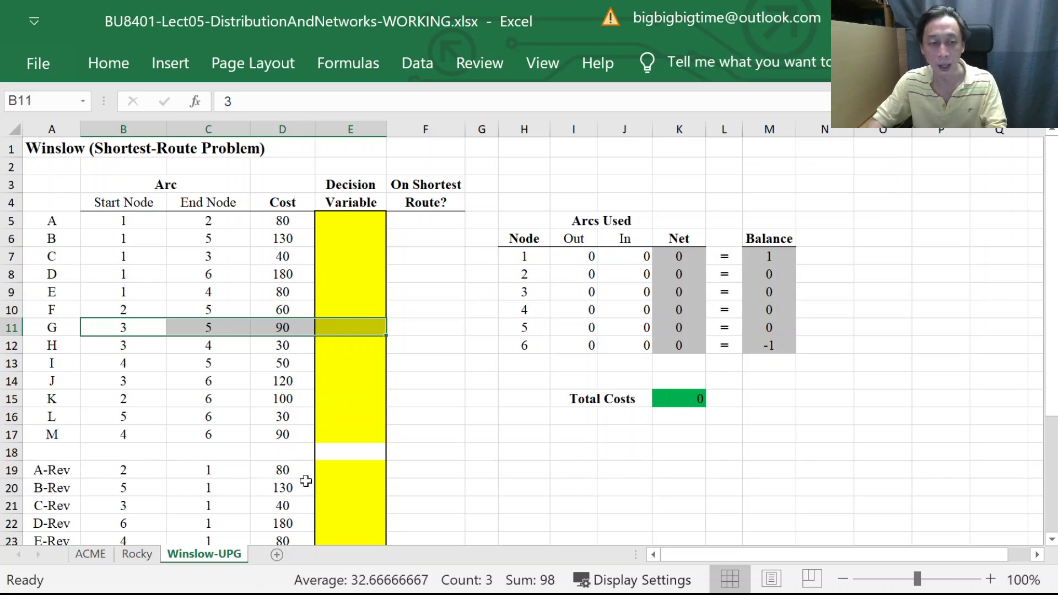
{"action": "scroll", "coordinate": [210, 485], "scroll_direction": "down", "scroll_amount": 1}
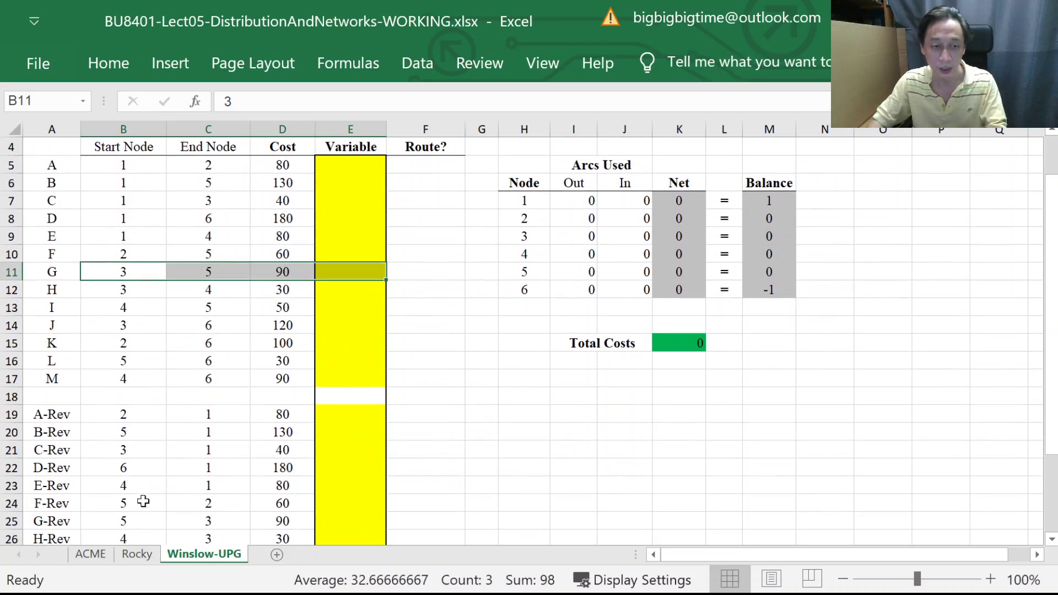
{"action": "left_click_drag", "start_coordinate": [134, 514], "coordinate": [358, 510]}
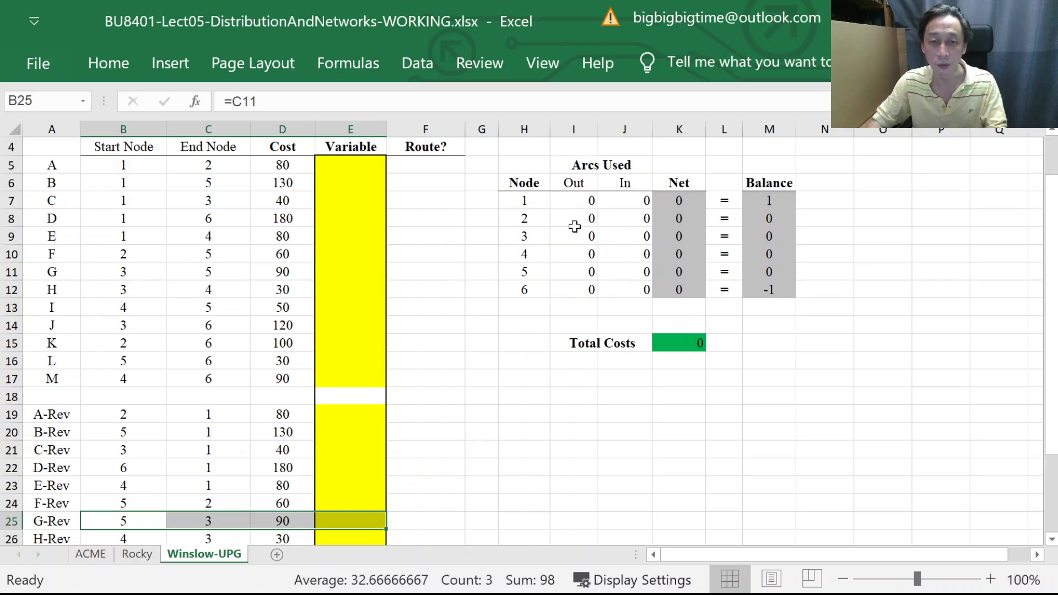
{"action": "left_click", "coordinate": [628, 236]}
{"action": "double_click", "coordinate": [629, 236]}
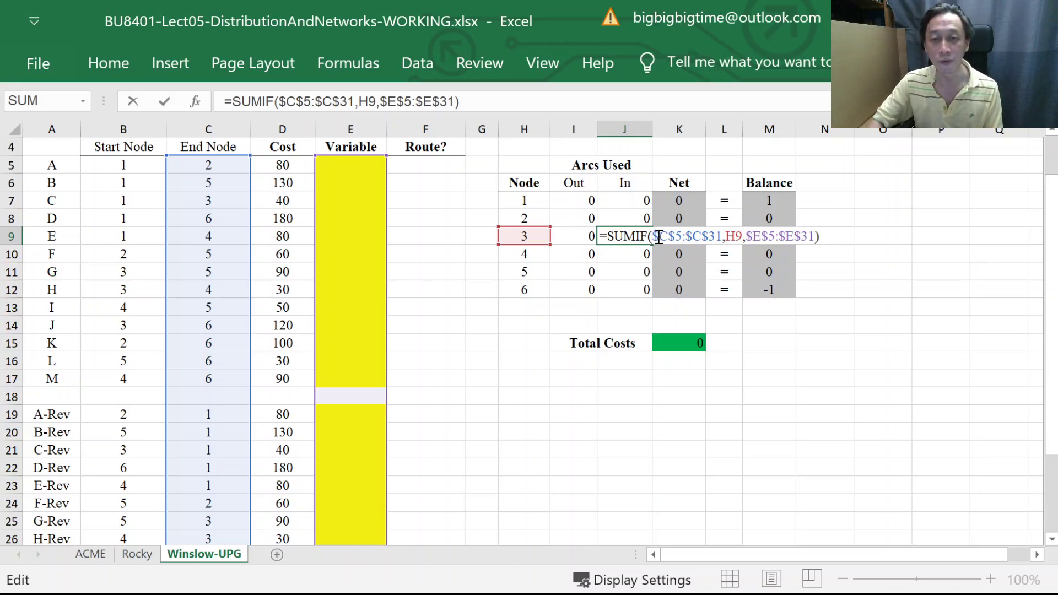
{"action": "left_click_drag", "start_coordinate": [652, 235], "coordinate": [719, 235]}
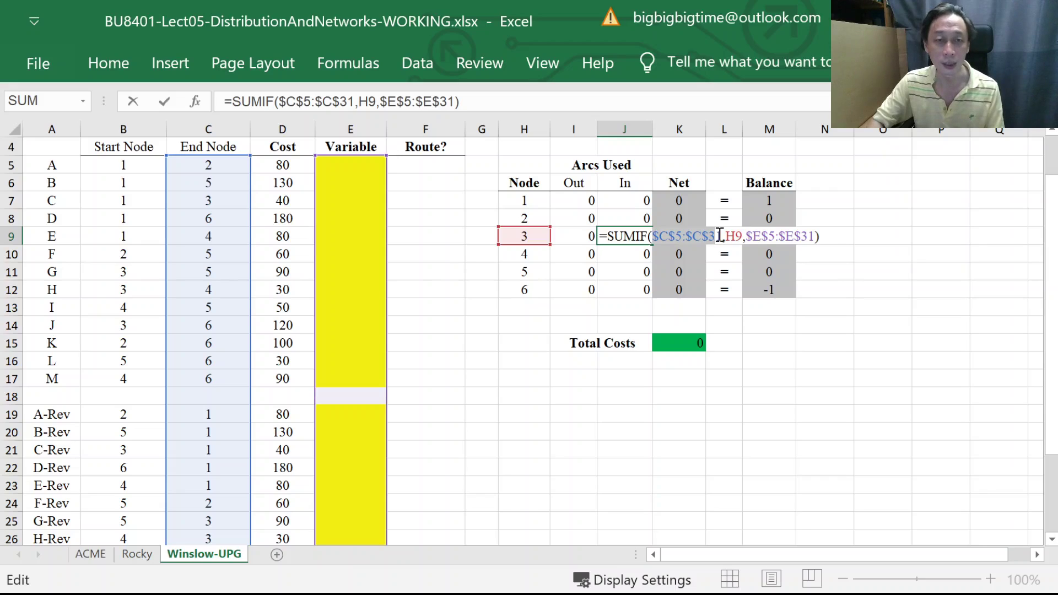
{"action": "left_click_drag", "start_coordinate": [746, 236], "coordinate": [816, 237]}
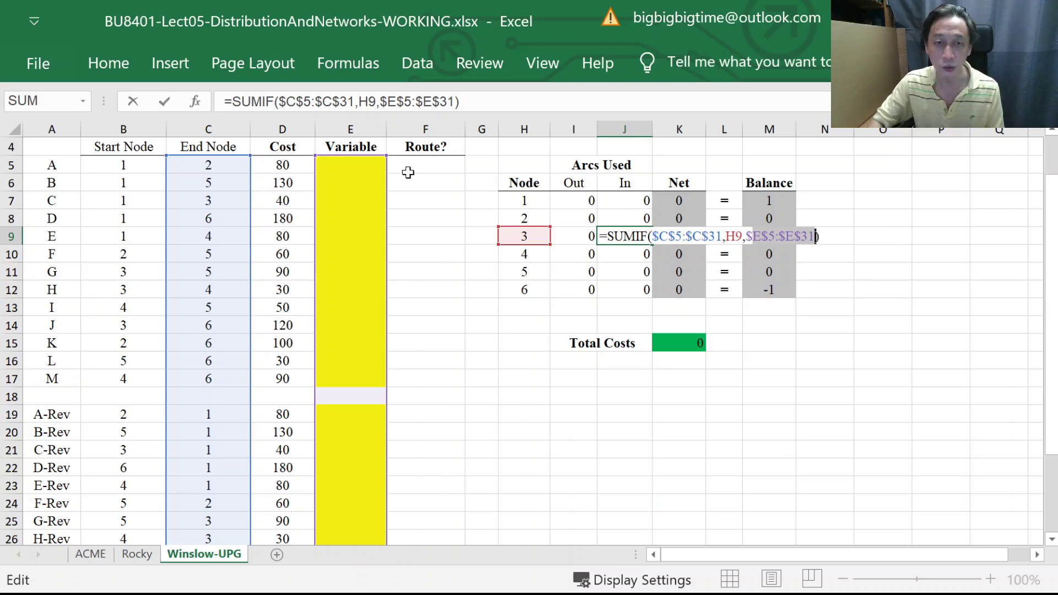
{"action": "scroll", "coordinate": [338, 285], "scroll_direction": "down", "scroll_amount": 2}
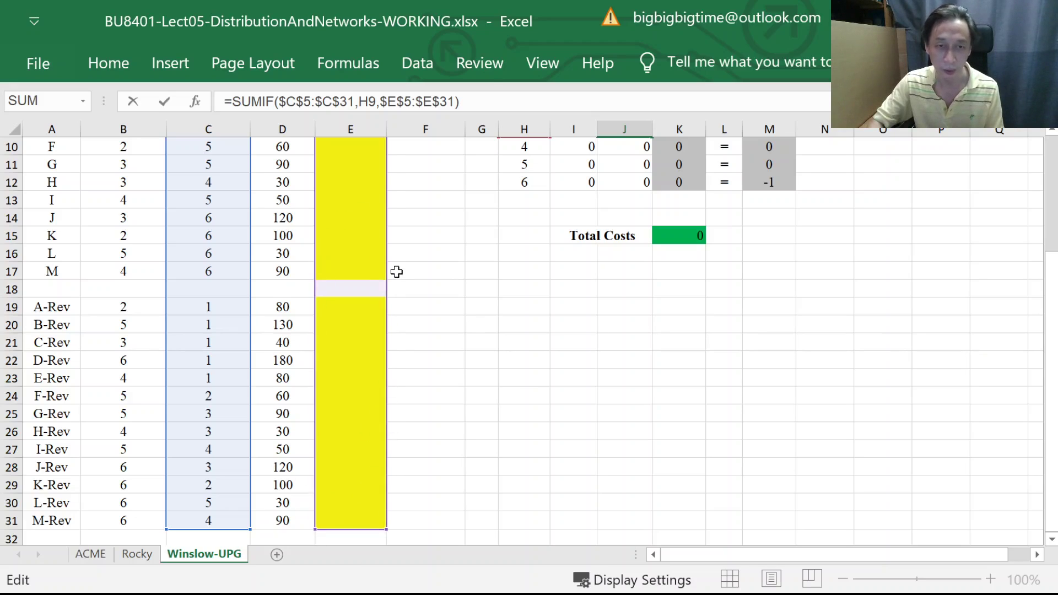
{"action": "scroll", "coordinate": [394, 272], "scroll_direction": "up", "scroll_amount": 3}
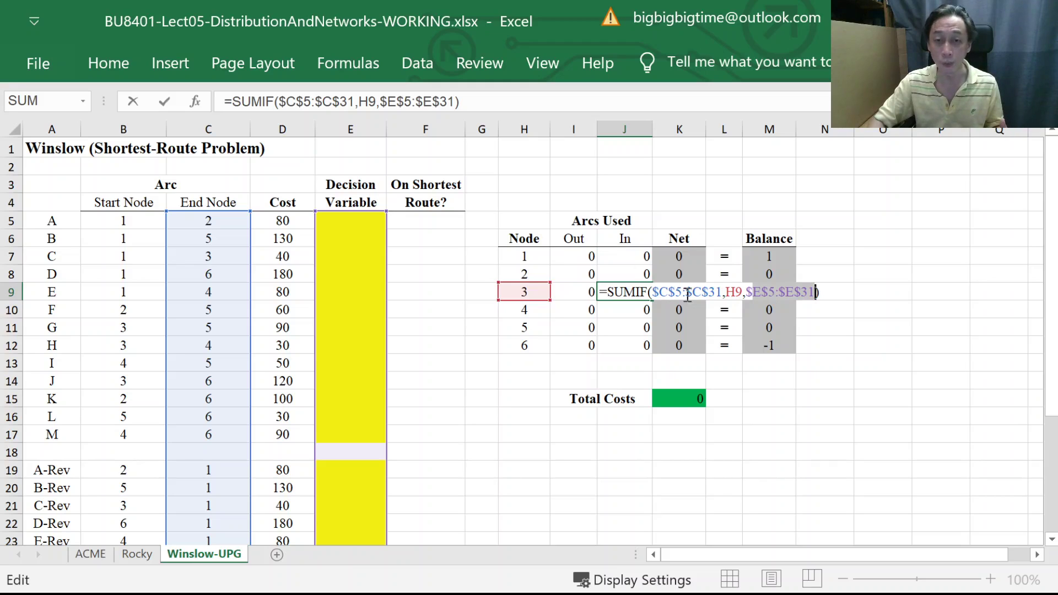
{"action": "scroll", "coordinate": [294, 308], "scroll_direction": "down", "scroll_amount": 5}
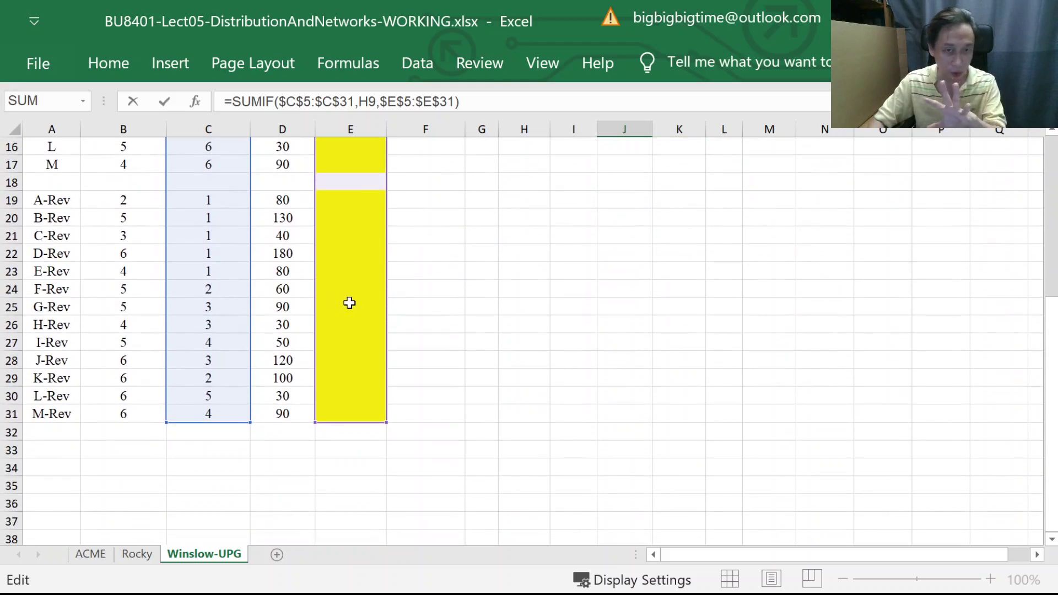
{"action": "scroll", "coordinate": [340, 331], "scroll_direction": "up", "scroll_amount": 5}
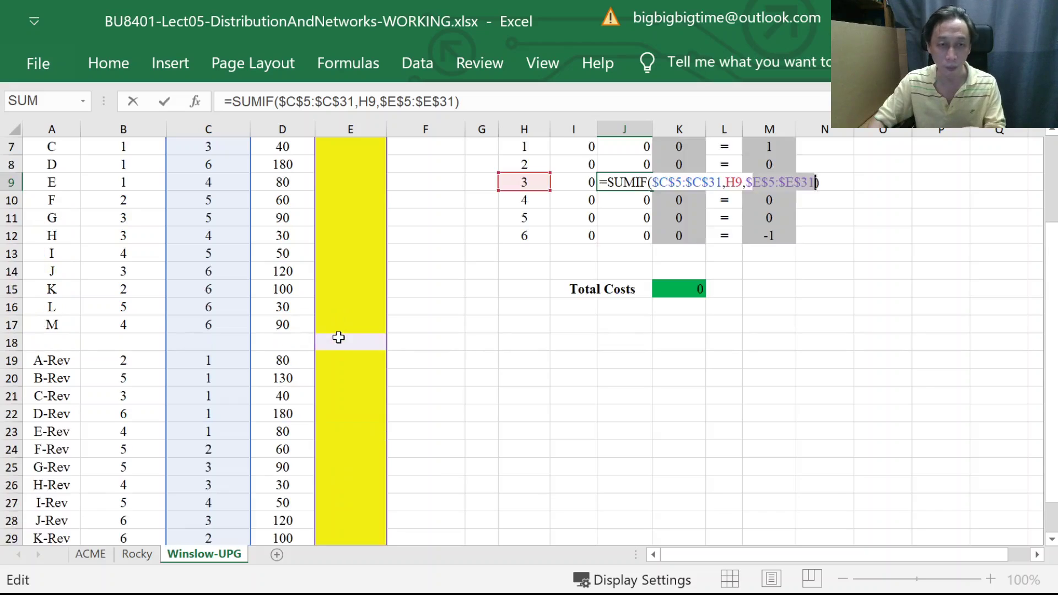
{"action": "scroll", "coordinate": [348, 286], "scroll_direction": "down", "scroll_amount": 4}
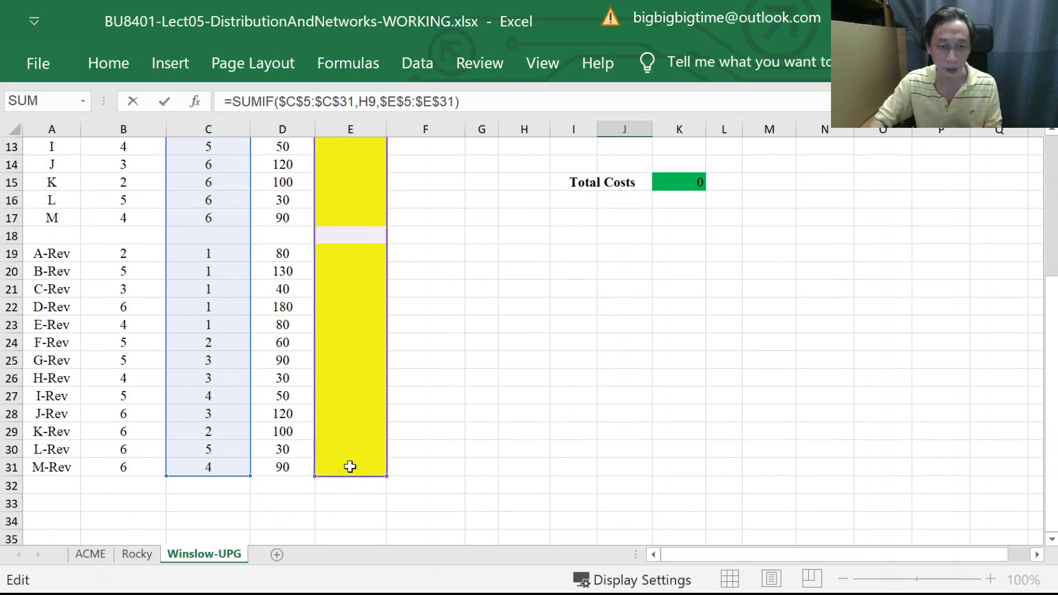
{"action": "scroll", "coordinate": [345, 454], "scroll_direction": "up", "scroll_amount": 4}
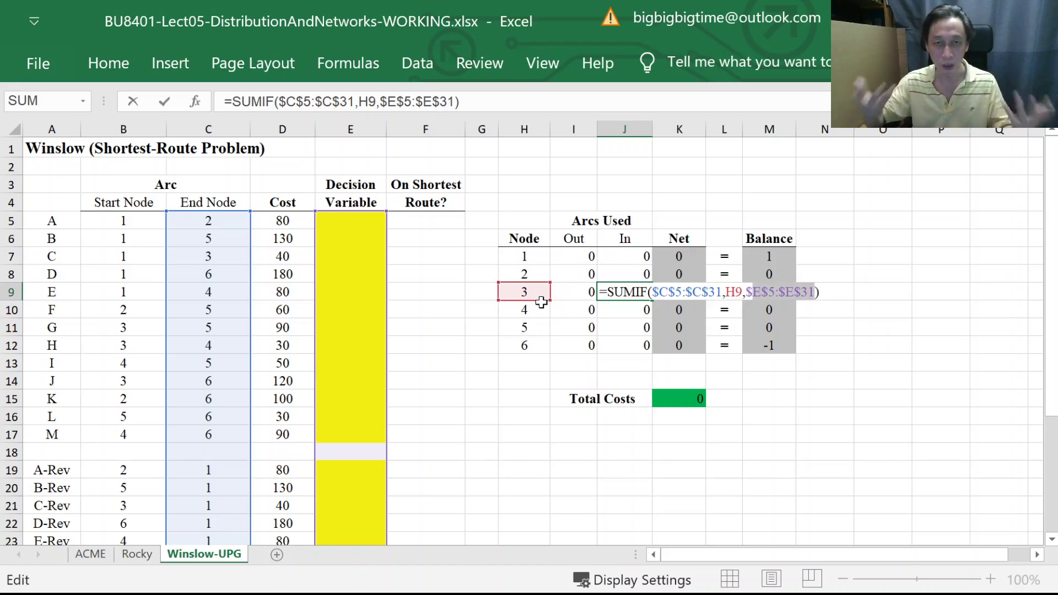
{"action": "key", "text": "Escape"}
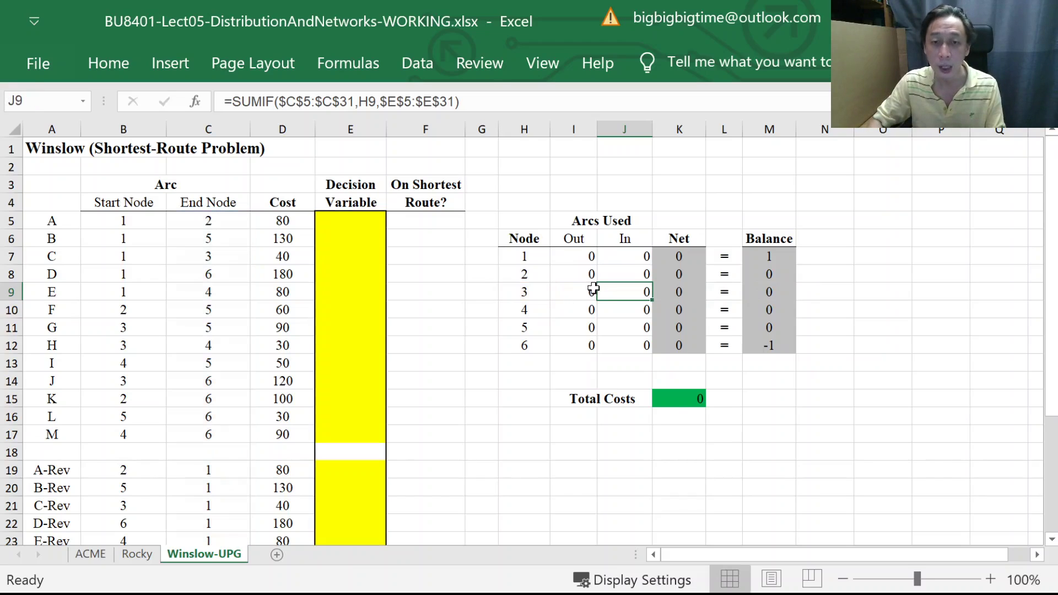
{"action": "double_click", "coordinate": [584, 291]}
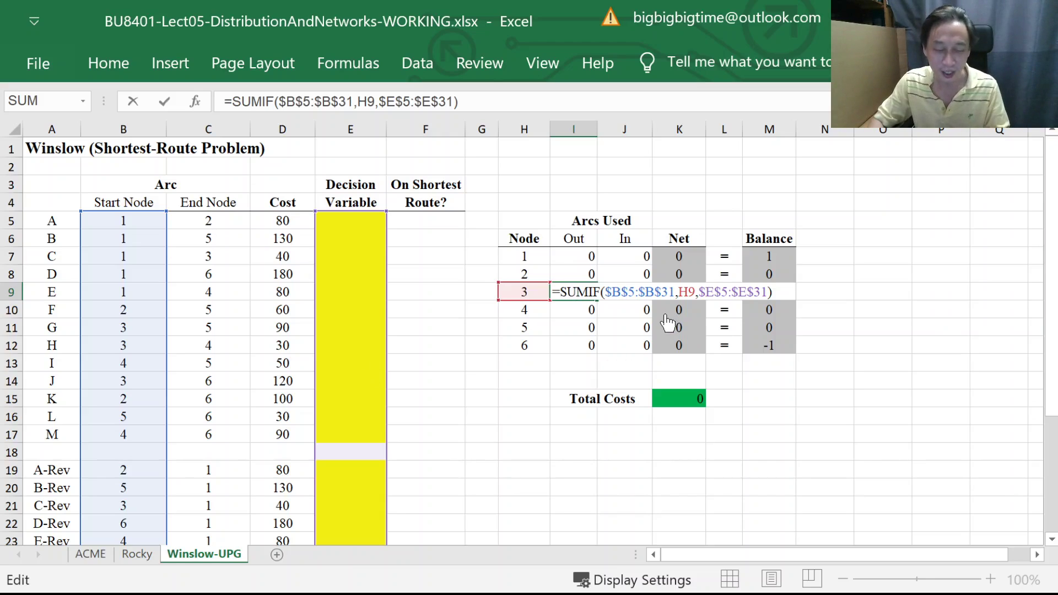
{"action": "key", "text": "ctrl+Return"}
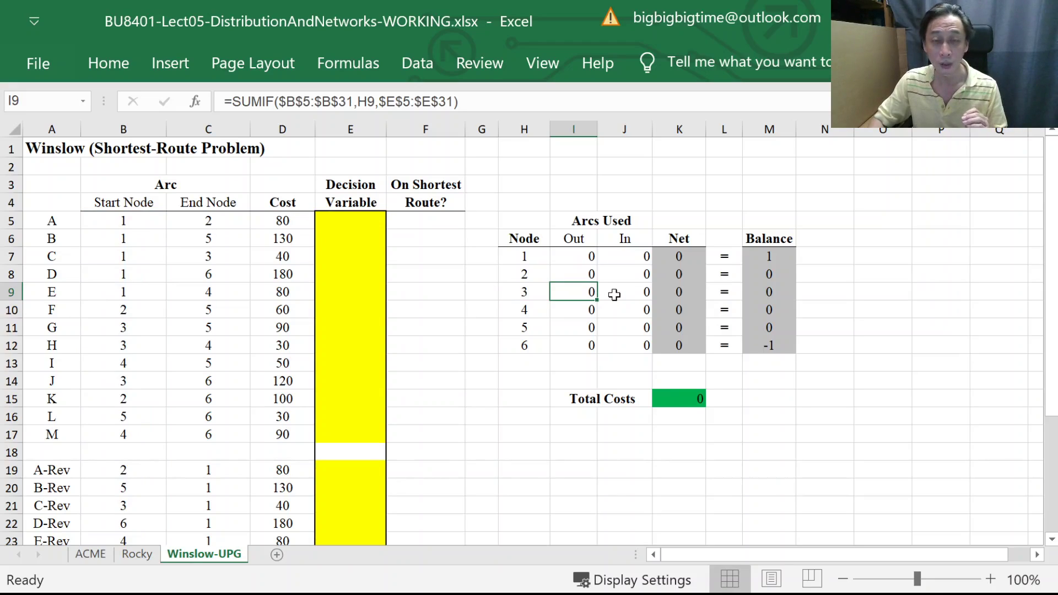
{"action": "double_click", "coordinate": [573, 292]}
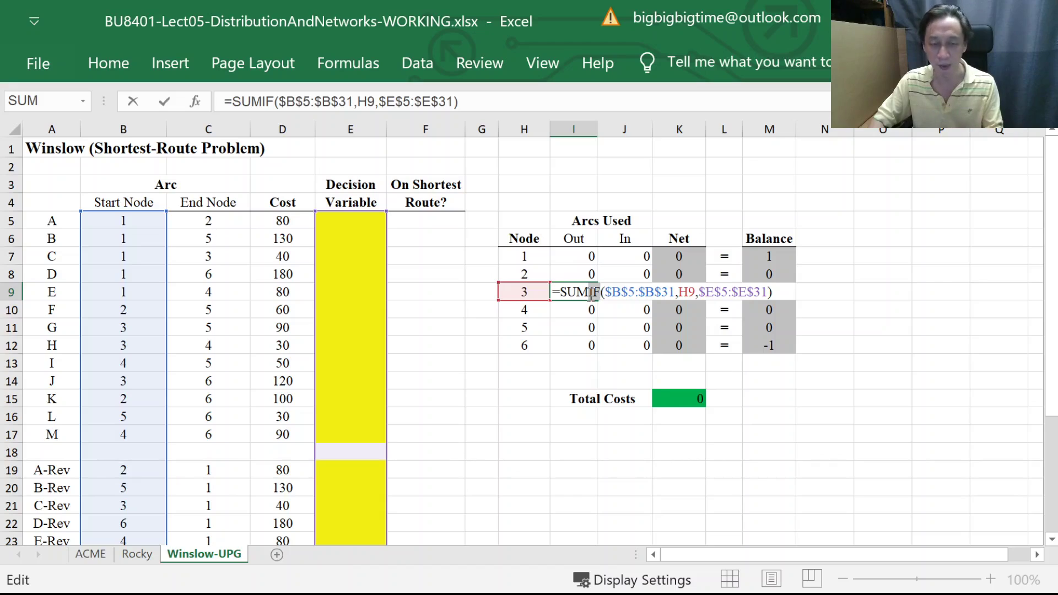
{"action": "key", "text": "Escape"}
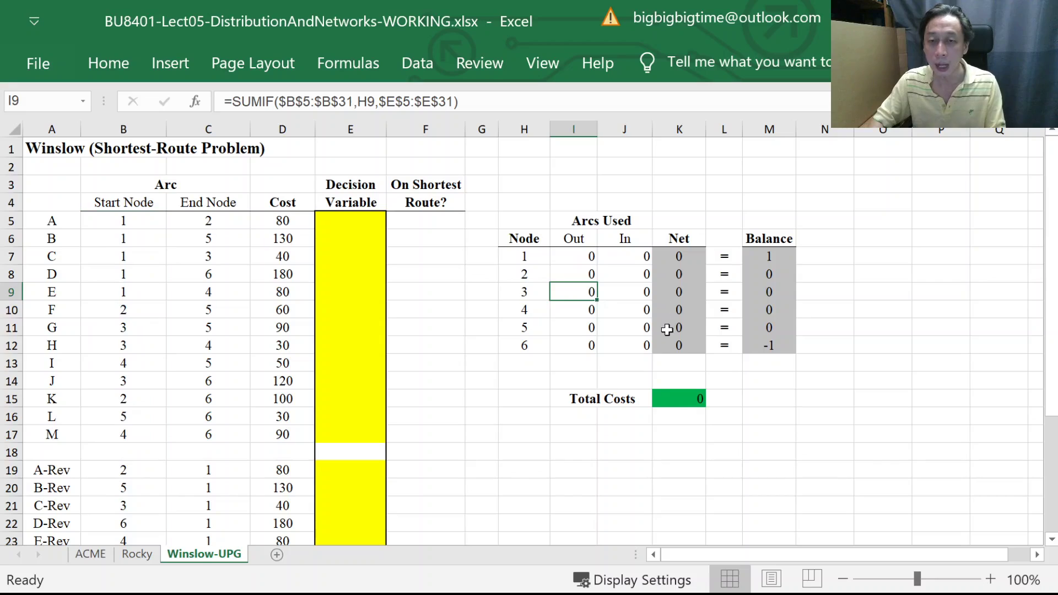
{"action": "left_click", "coordinate": [683, 291]}
{"action": "double_click", "coordinate": [683, 292]}
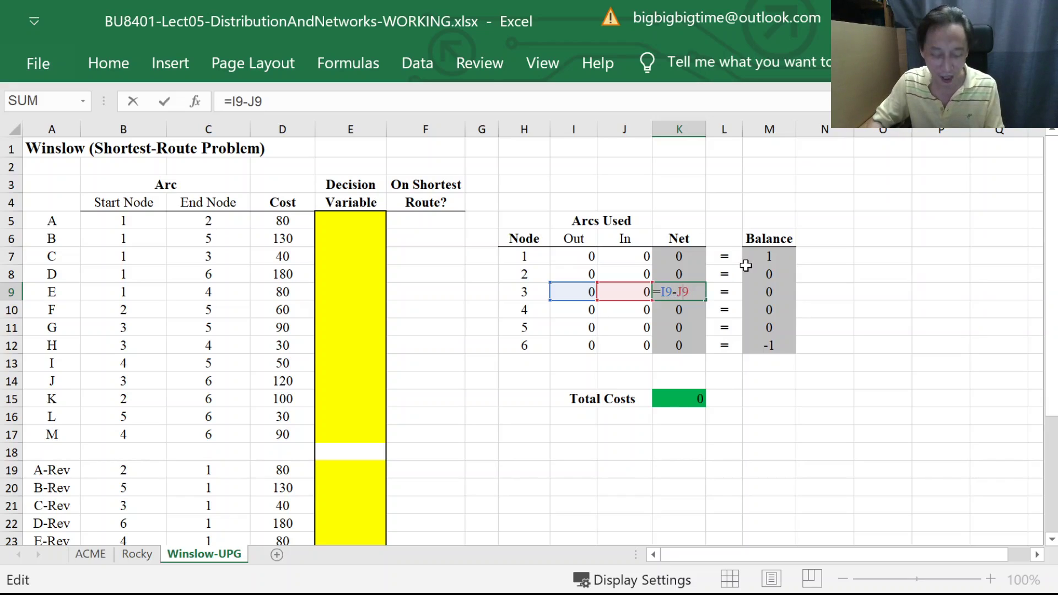
{"action": "key", "text": "ctrl+Return"}
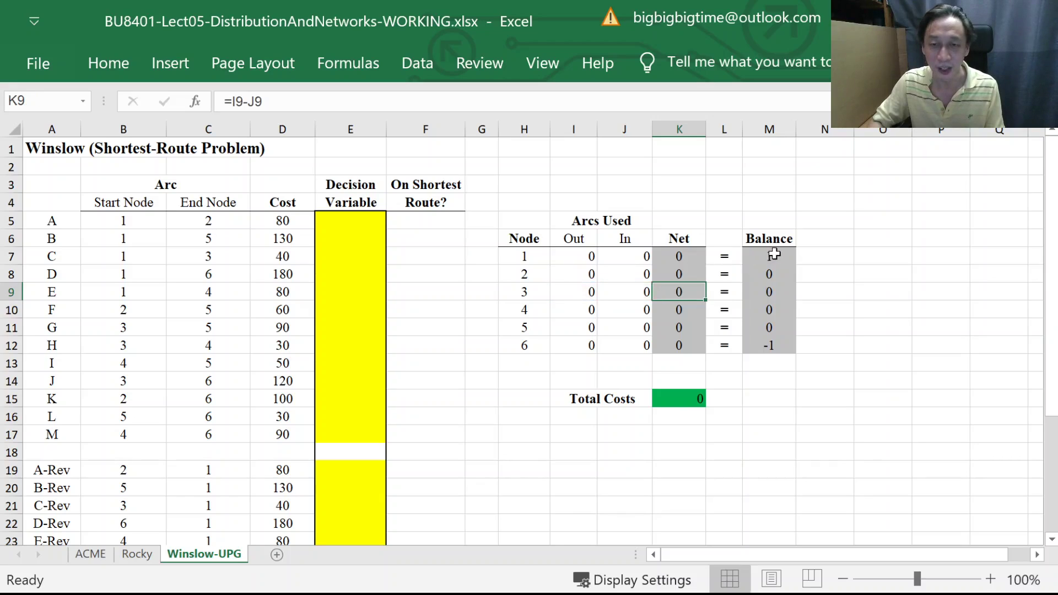
{"action": "left_click", "coordinate": [775, 254]}
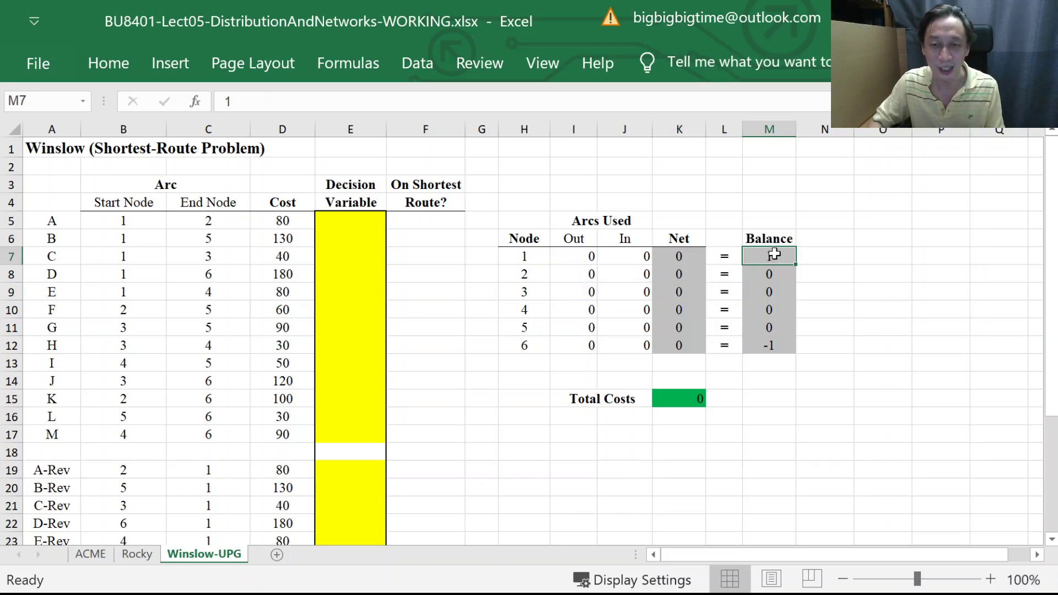
{"action": "double_click", "coordinate": [682, 254]}
{"action": "key", "text": "Escape"}
{"action": "left_click", "coordinate": [771, 257]}
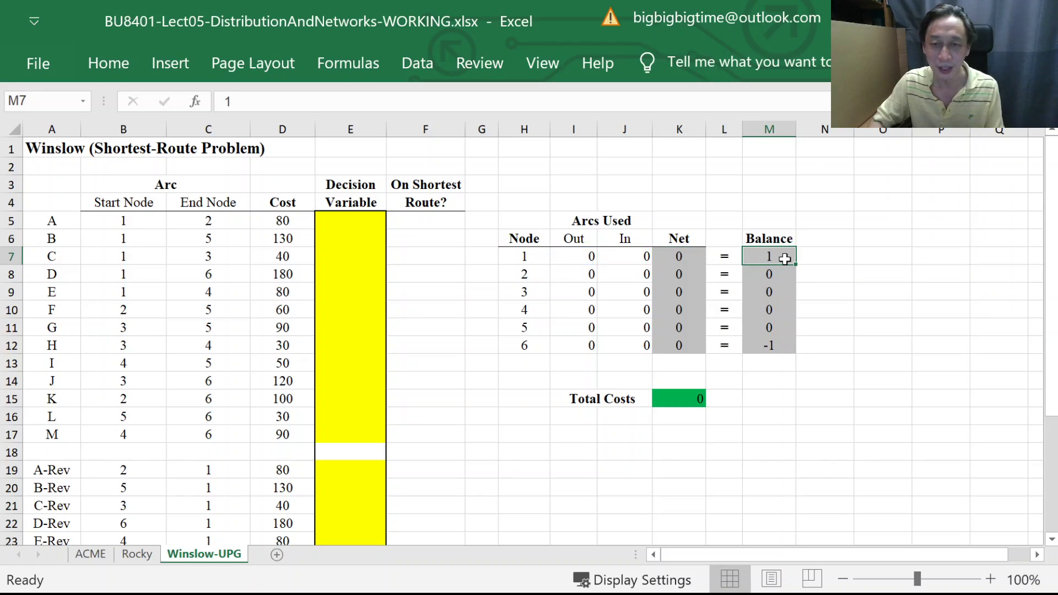
{"action": "double_click", "coordinate": [684, 258]}
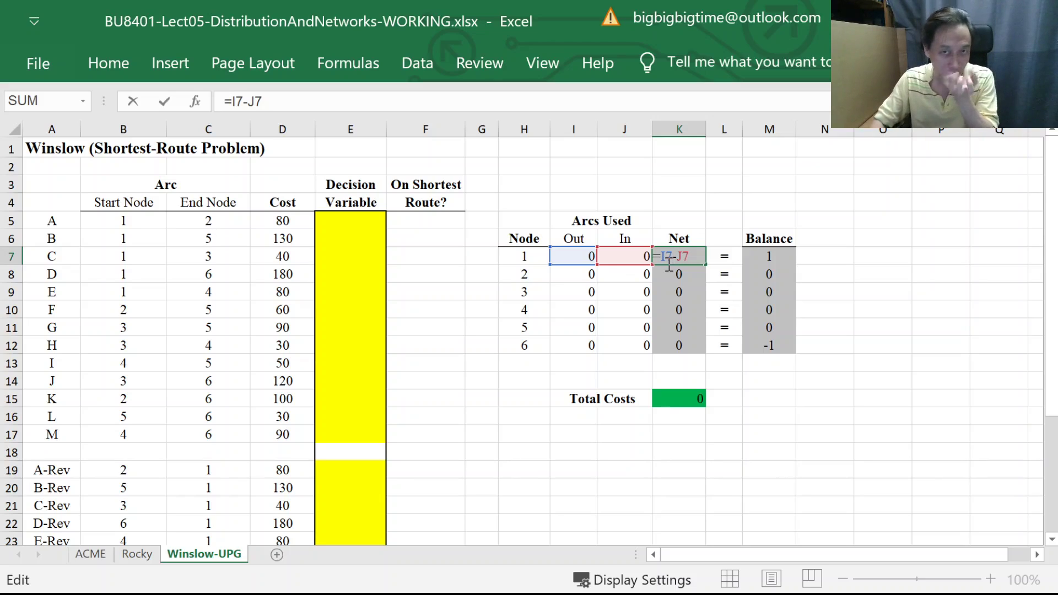
{"action": "left_click", "coordinate": [781, 257]}
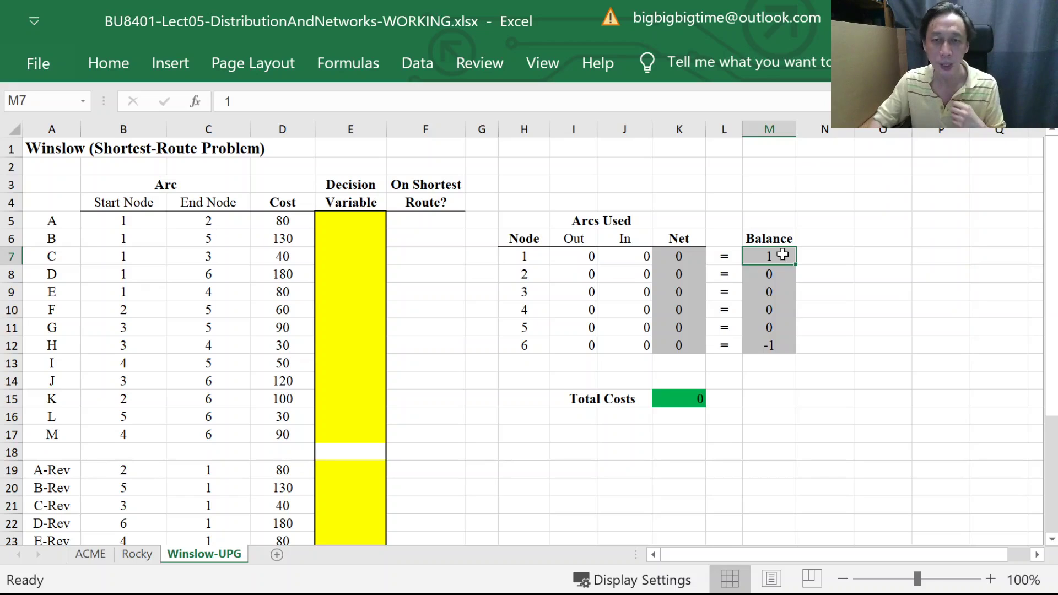
{"action": "left_click", "coordinate": [682, 347]}
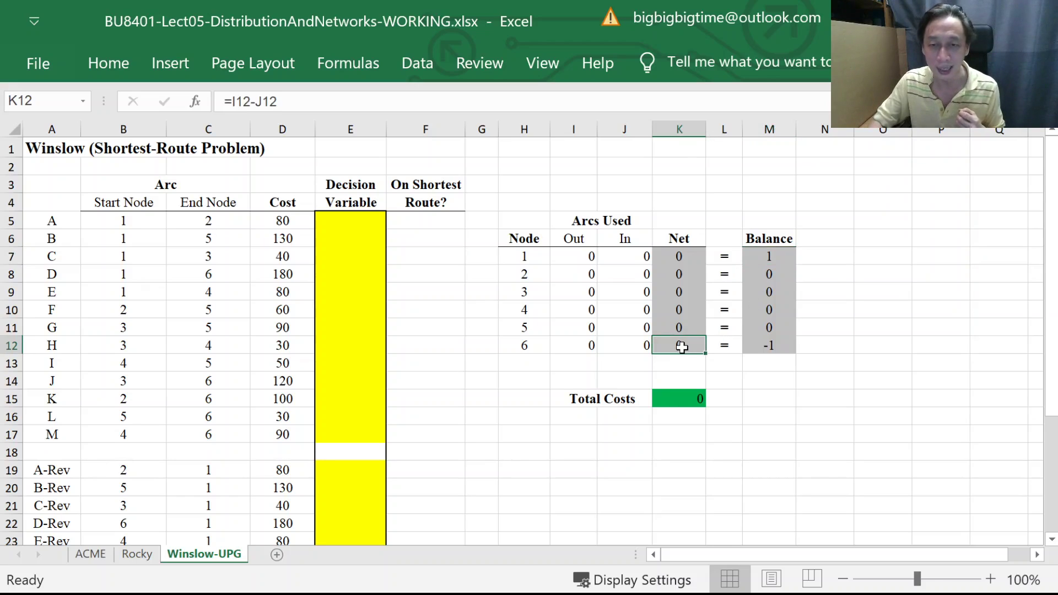
{"action": "double_click", "coordinate": [682, 347]}
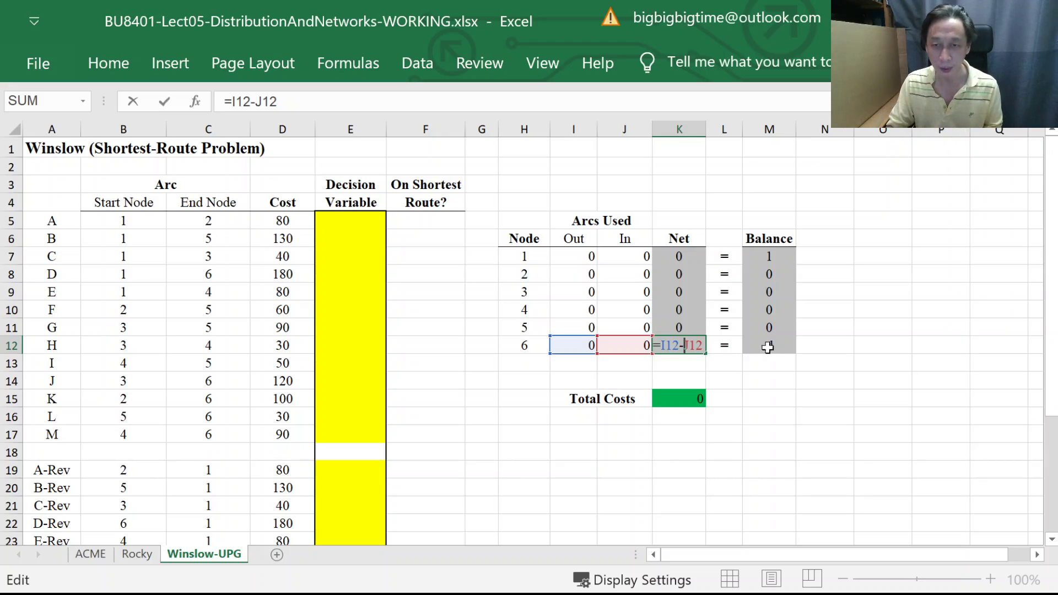
{"action": "key", "text": "ctrl+Return"}
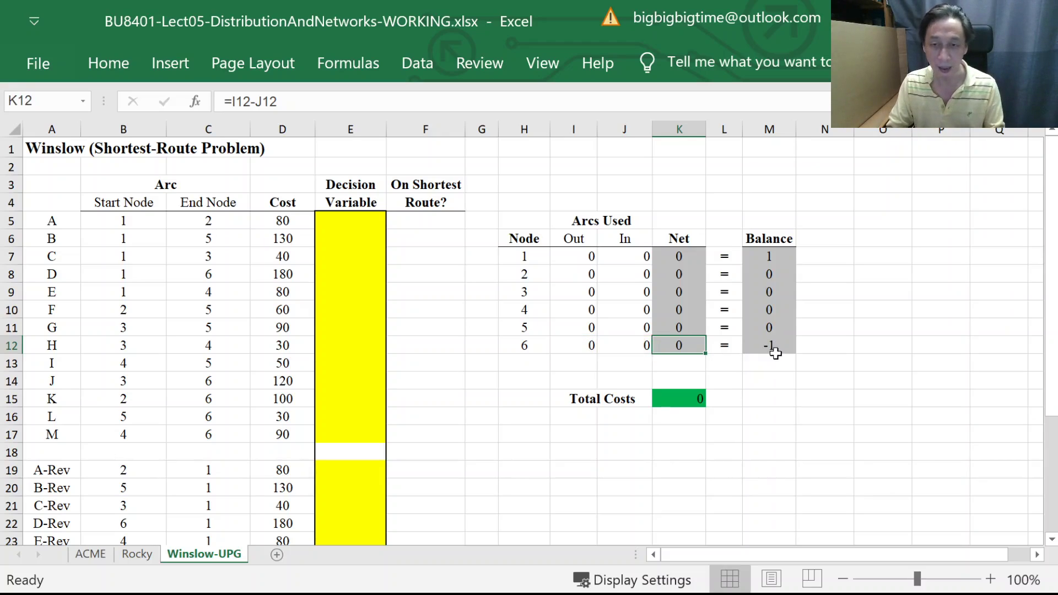
{"action": "left_click", "coordinate": [771, 346]}
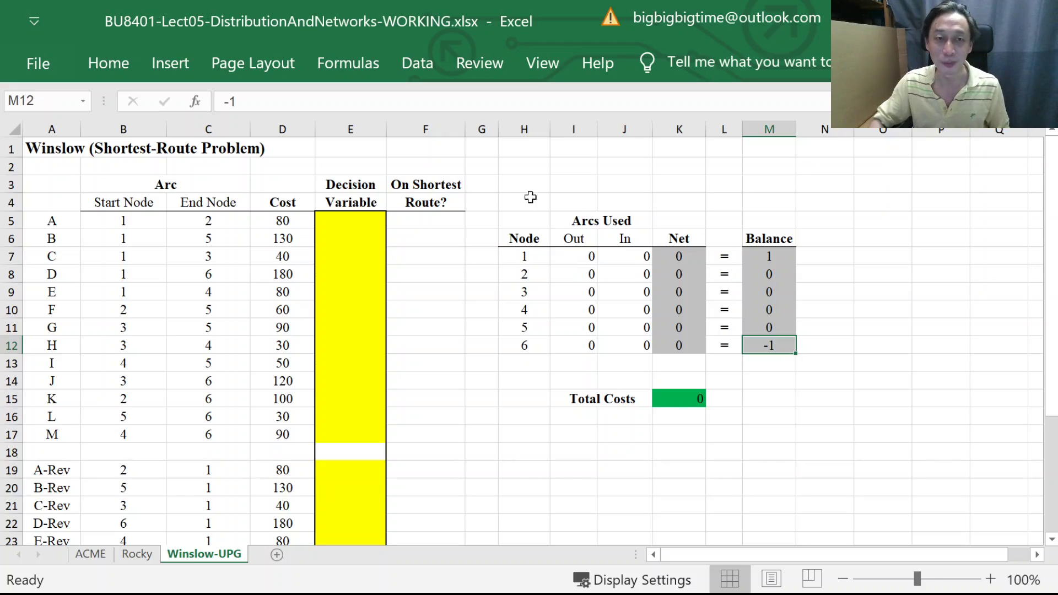
In Solver, set changing cells E5:E31 and objective K15 (Total Costs), then solve.
{"action": "left_click", "coordinate": [422, 65]}
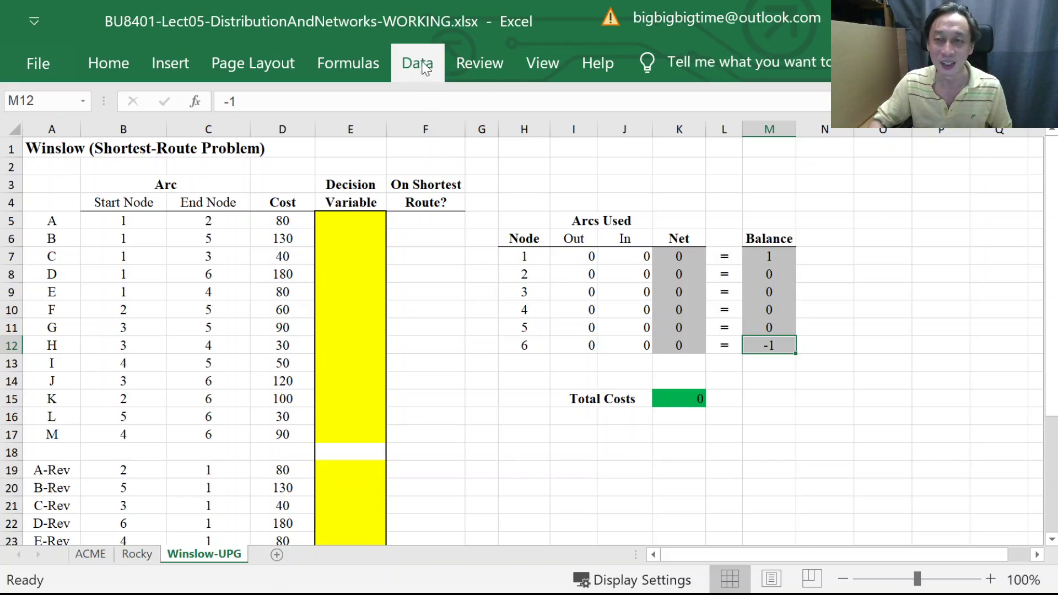
{"action": "left_click", "coordinate": [678, 80]}
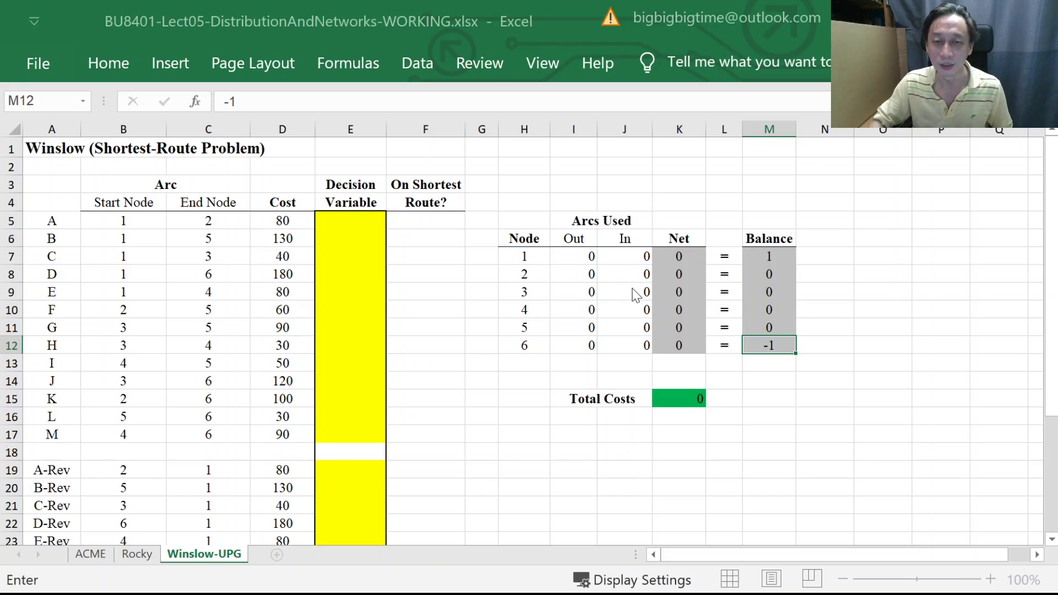
{"action": "left_click_drag", "start_coordinate": [352, 219], "coordinate": [365, 503]}
{"action": "key", "text": "Return"}
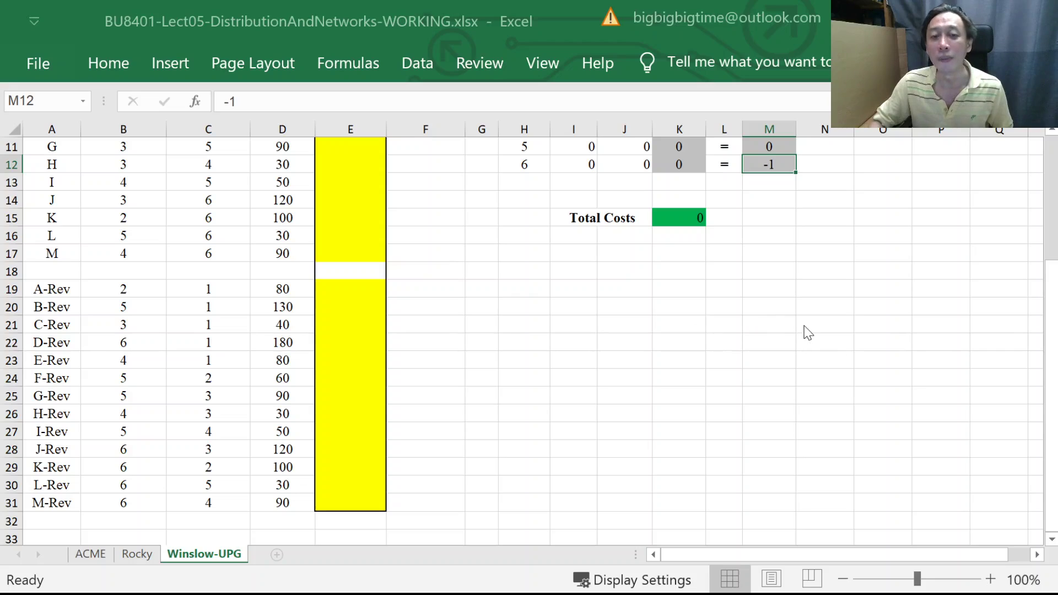
{"action": "left_click", "coordinate": [679, 217]}
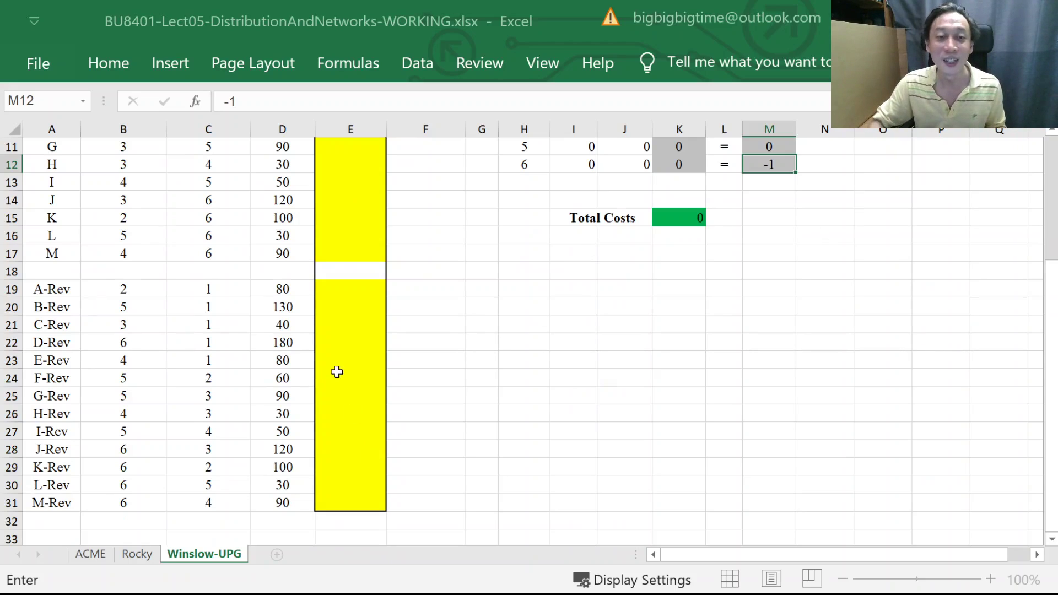
{"action": "scroll", "coordinate": [335, 371], "scroll_direction": "up", "scroll_amount": 4}
{"action": "left_click_drag", "start_coordinate": [366, 221], "coordinate": [366, 500]}
{"action": "key", "text": "Return"}
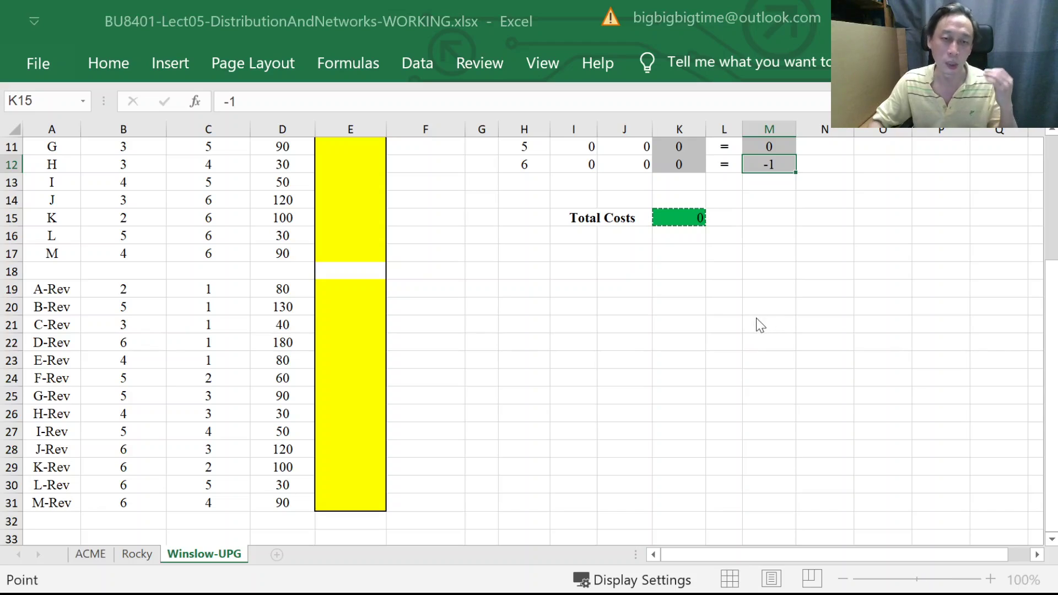
{"action": "key", "text": "Tab"}
{"action": "left_click", "coordinate": [694, 508]}
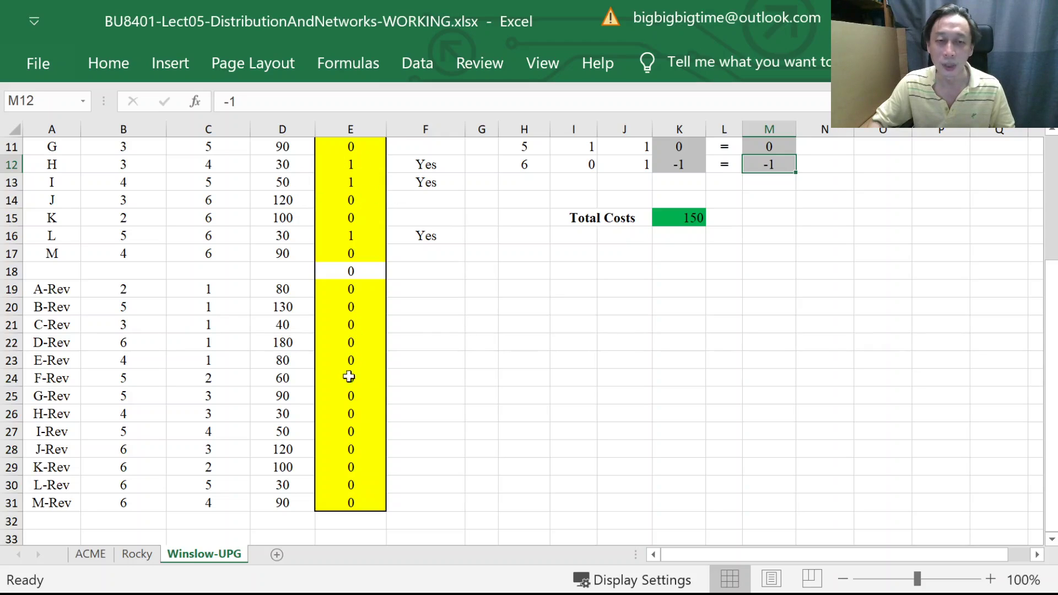
Select the node pairs of arcs C, H, I and L (B7:C7, B12:C12, B13:C13, B16:C16).
{"action": "scroll", "coordinate": [350, 414], "scroll_direction": "up", "scroll_amount": 2}
{"action": "scroll", "coordinate": [350, 414], "scroll_direction": "up", "scroll_amount": 2}
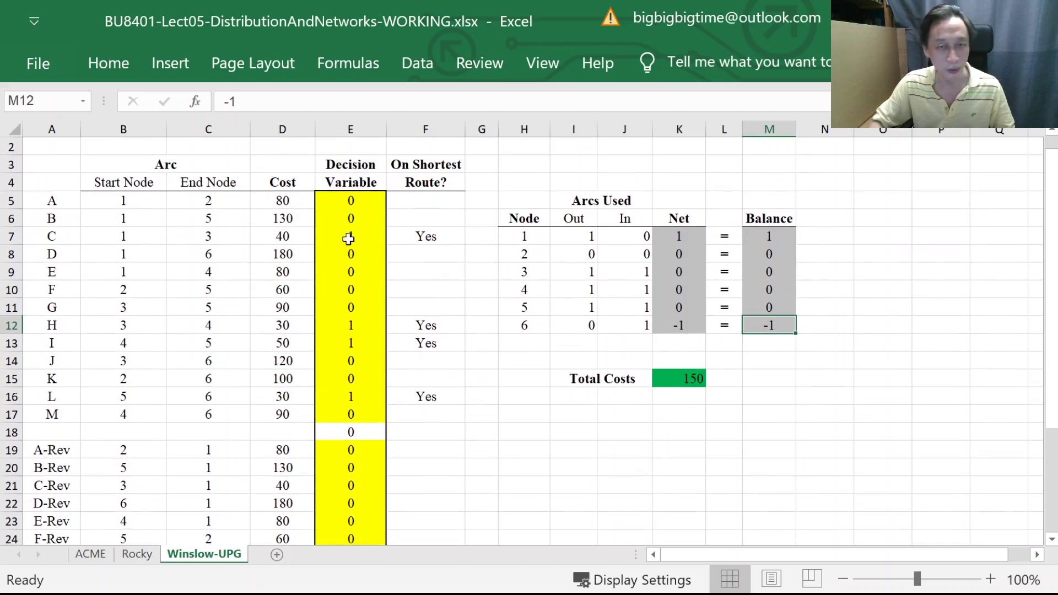
{"action": "left_click", "coordinate": [359, 195]}
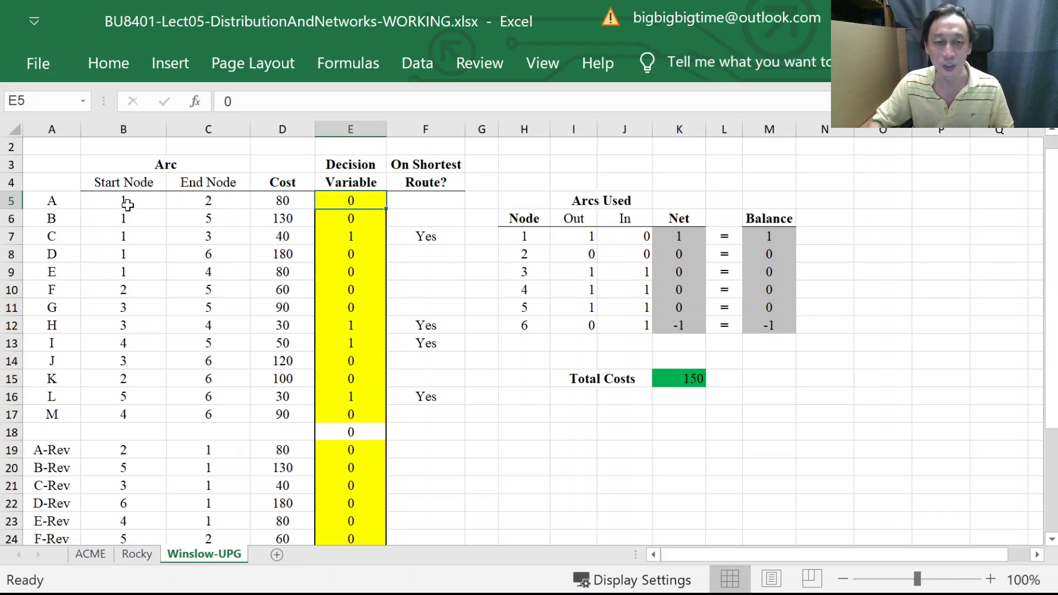
{"action": "left_click_drag", "start_coordinate": [118, 239], "coordinate": [201, 240]}
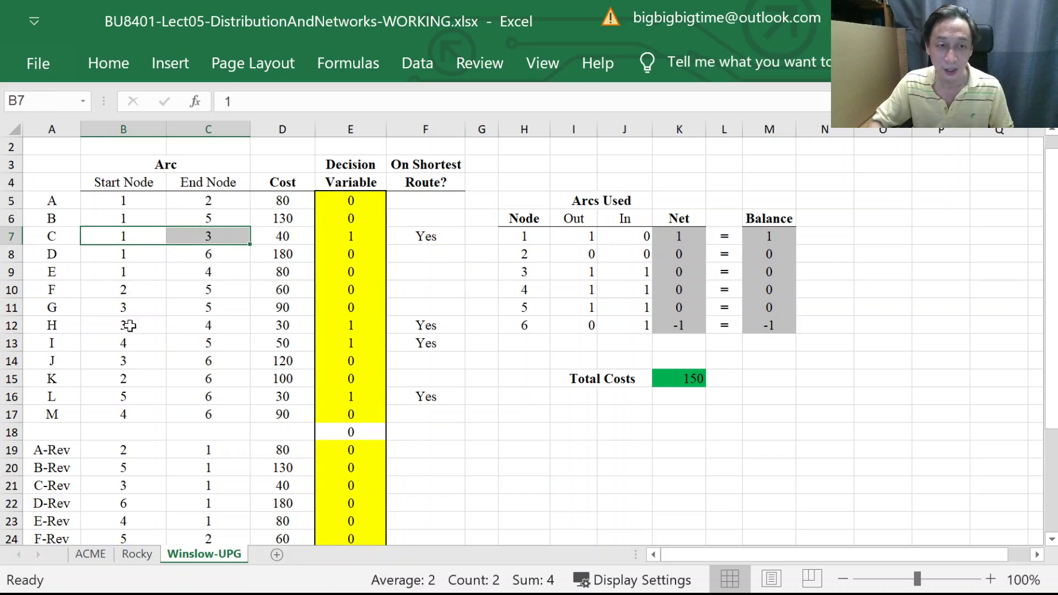
{"action": "left_click_drag", "start_coordinate": [129, 325], "coordinate": [212, 324], "text": "ctrl"}
{"action": "left_click_drag", "start_coordinate": [124, 344], "coordinate": [205, 341], "text": "ctrl"}
{"action": "left_click_drag", "start_coordinate": [126, 396], "coordinate": [206, 395], "text": "ctrl"}
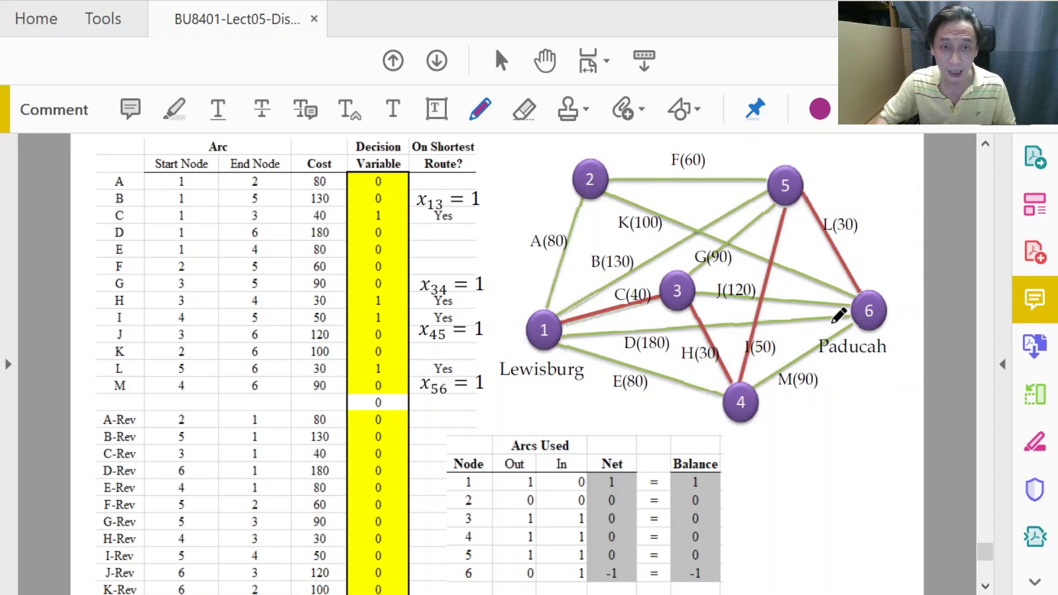
Draw a purple freehand loop around the Total Costs 150 cell on the slide.
{"action": "scroll", "coordinate": [835, 321], "scroll_direction": "down", "scroll_amount": 3}
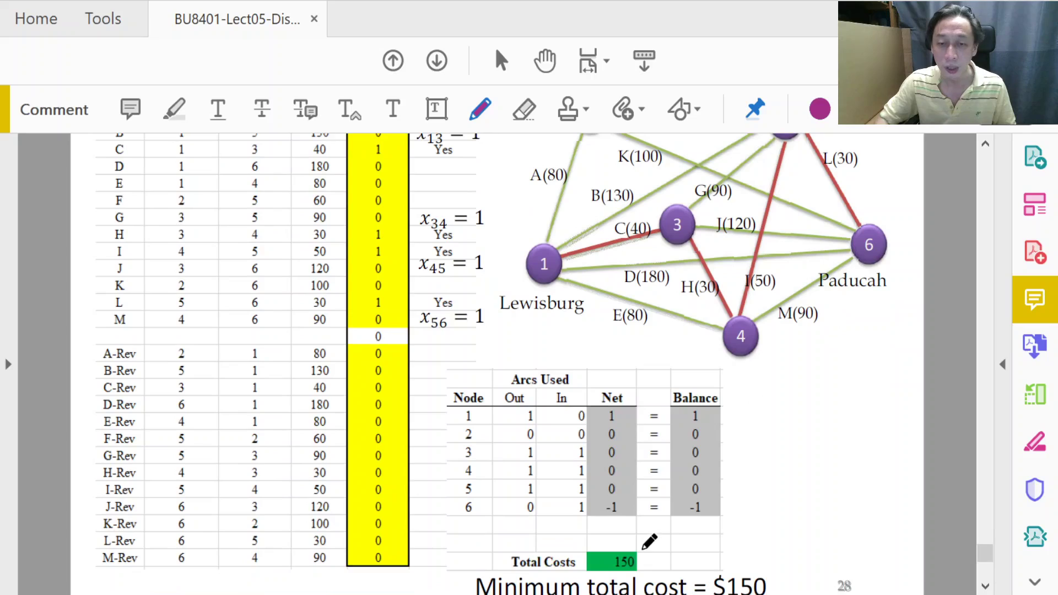
{"action": "mouse_move", "coordinate": [643, 548]}
{"action": "left_mouse_down"}
{"action": "mouse_move", "coordinate": [604, 533]}
{"action": "mouse_move", "coordinate": [575, 565]}
{"action": "mouse_move", "coordinate": [600, 583]}
{"action": "mouse_move", "coordinate": [642, 578]}
{"action": "mouse_move", "coordinate": [643, 548]}
{"action": "left_mouse_up"}
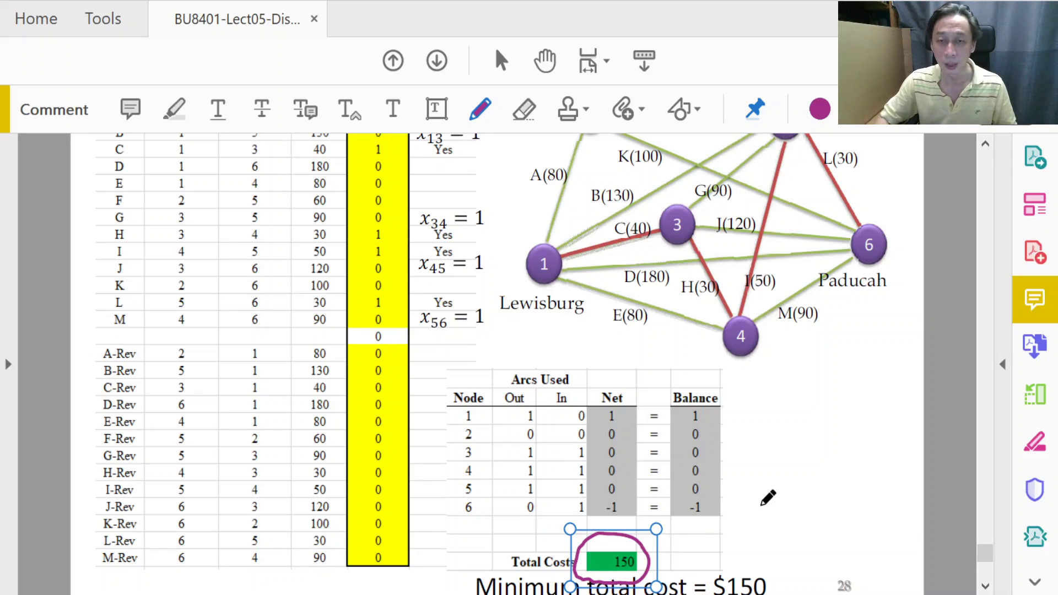
{"action": "scroll", "coordinate": [768, 498], "scroll_direction": "up", "scroll_amount": 3}
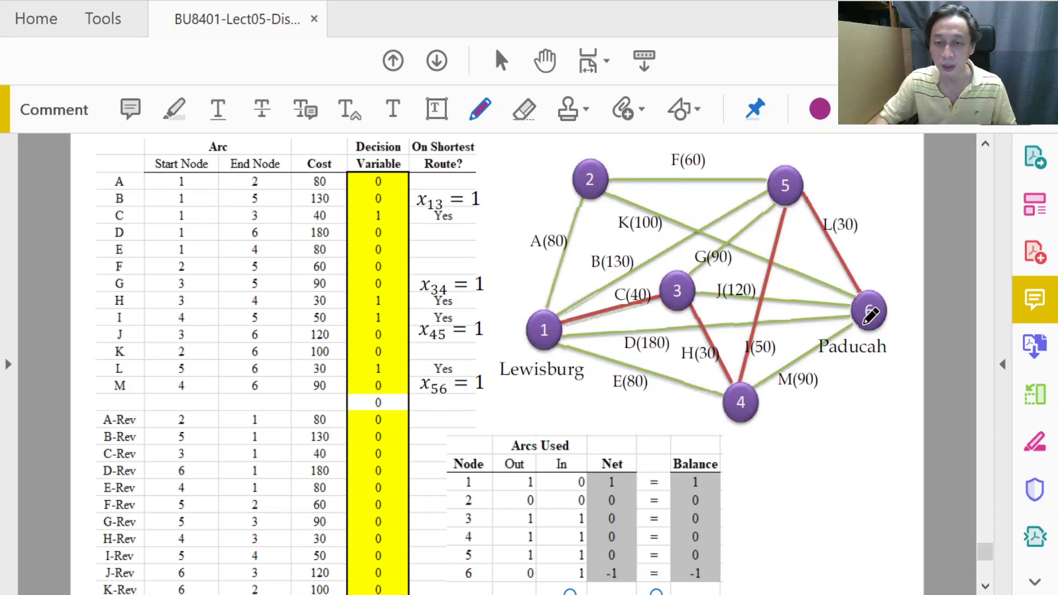
{"action": "scroll", "coordinate": [870, 314], "scroll_direction": "down", "scroll_amount": 3}
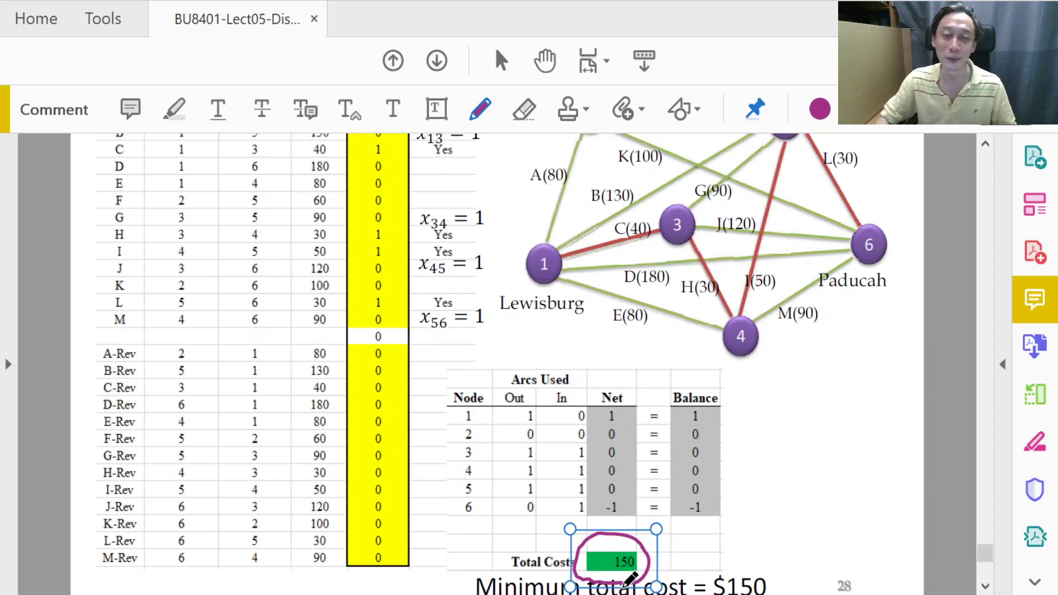
{"action": "scroll", "coordinate": [630, 578], "scroll_direction": "up", "scroll_amount": 3}
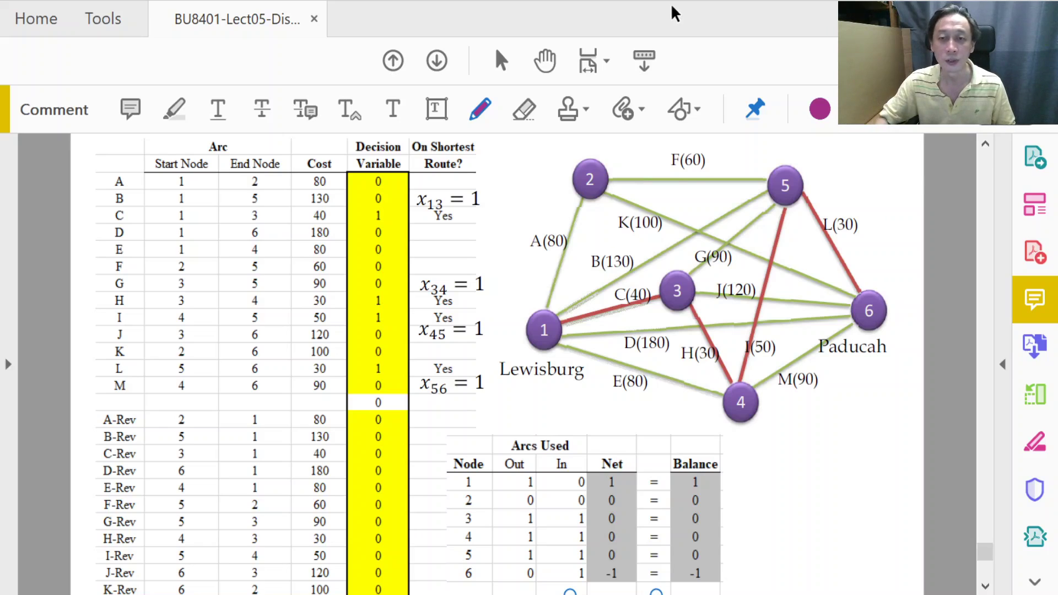
Scroll past the $150 minimum-cost solution to the closing 'Shortest Route Problem, END' slide.
{"action": "scroll", "coordinate": [711, 319], "scroll_direction": "down", "scroll_amount": 2}
{"action": "scroll", "coordinate": [711, 320], "scroll_direction": "down", "scroll_amount": 4}
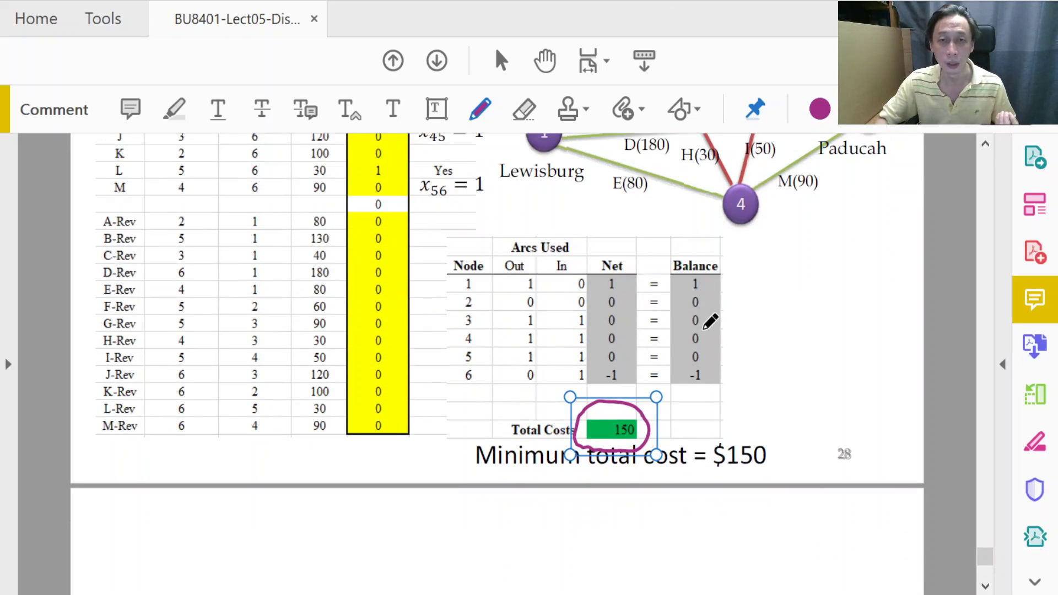
{"action": "scroll", "coordinate": [710, 321], "scroll_direction": "down", "scroll_amount": 1}
{"action": "scroll", "coordinate": [709, 323], "scroll_direction": "down", "scroll_amount": 1}
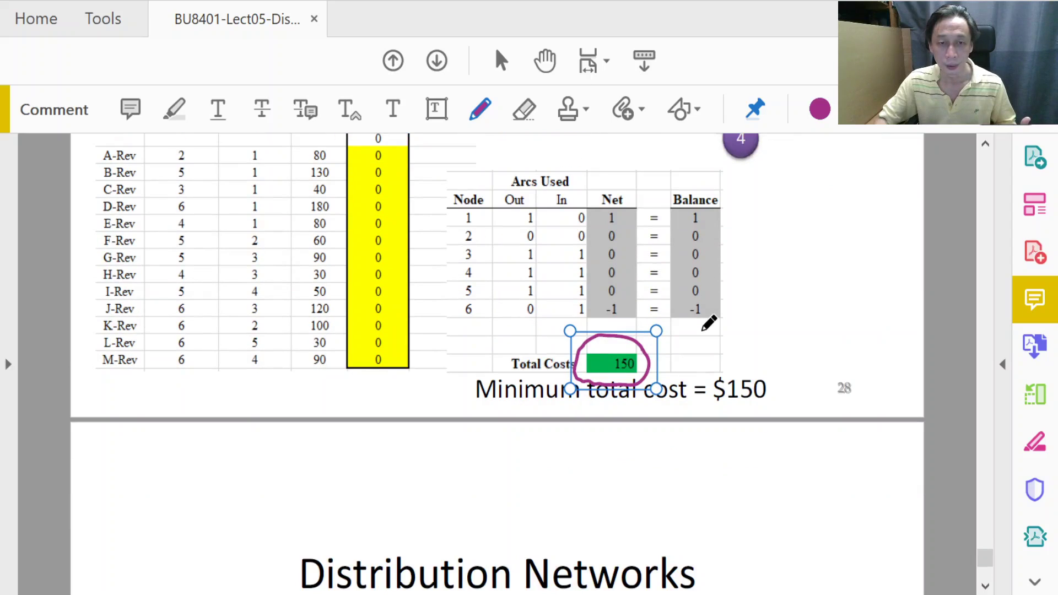
{"action": "scroll", "coordinate": [709, 323], "scroll_direction": "up", "scroll_amount": 2}
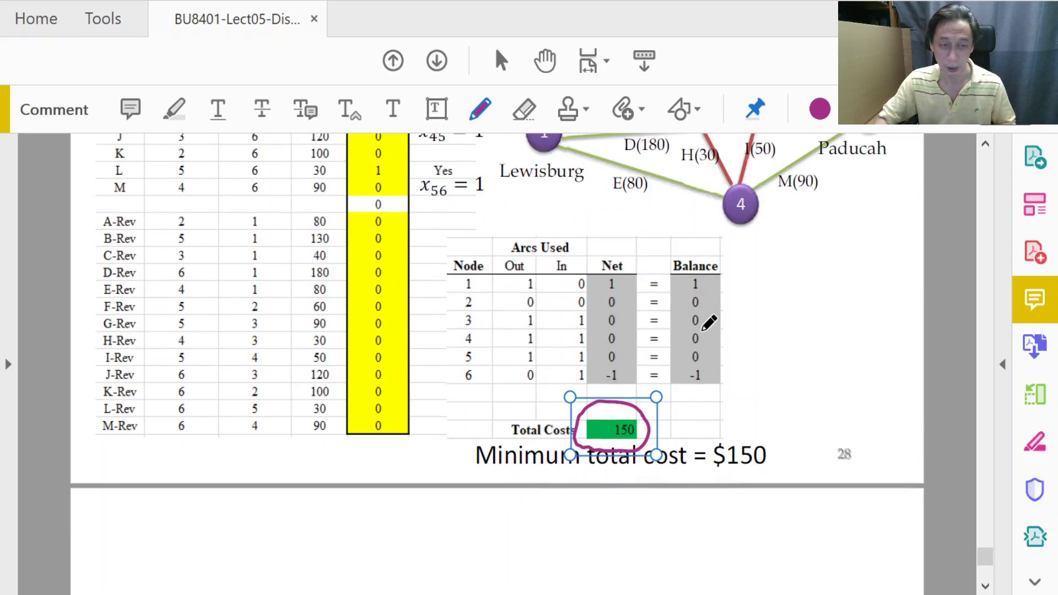
{"action": "scroll", "coordinate": [710, 323], "scroll_direction": "up", "scroll_amount": 3}
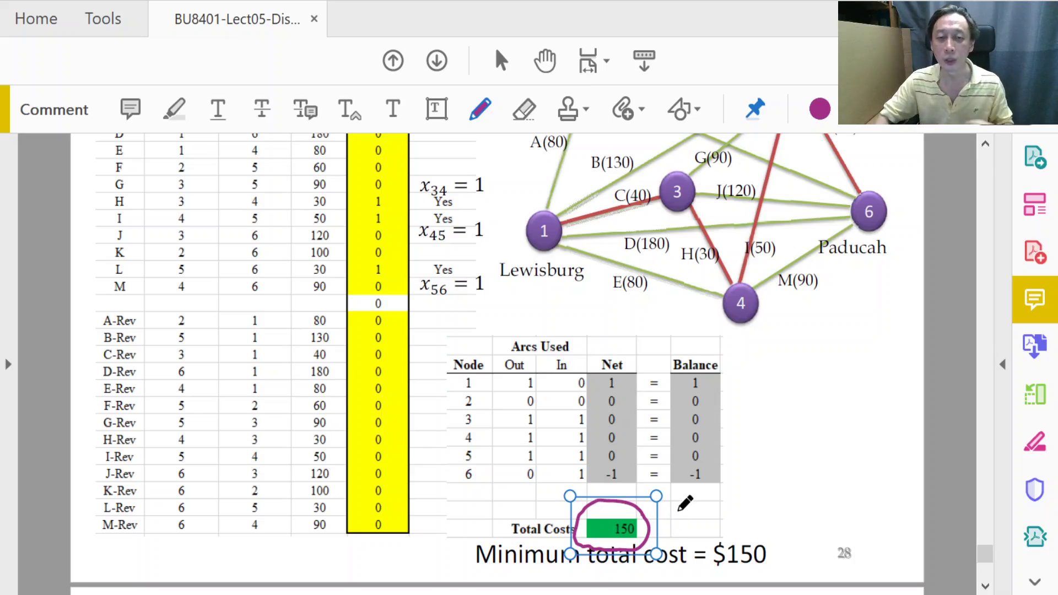
{"action": "scroll", "coordinate": [748, 402], "scroll_direction": "down", "scroll_amount": 3}
{"action": "scroll", "coordinate": [755, 395], "scroll_direction": "down", "scroll_amount": 5}
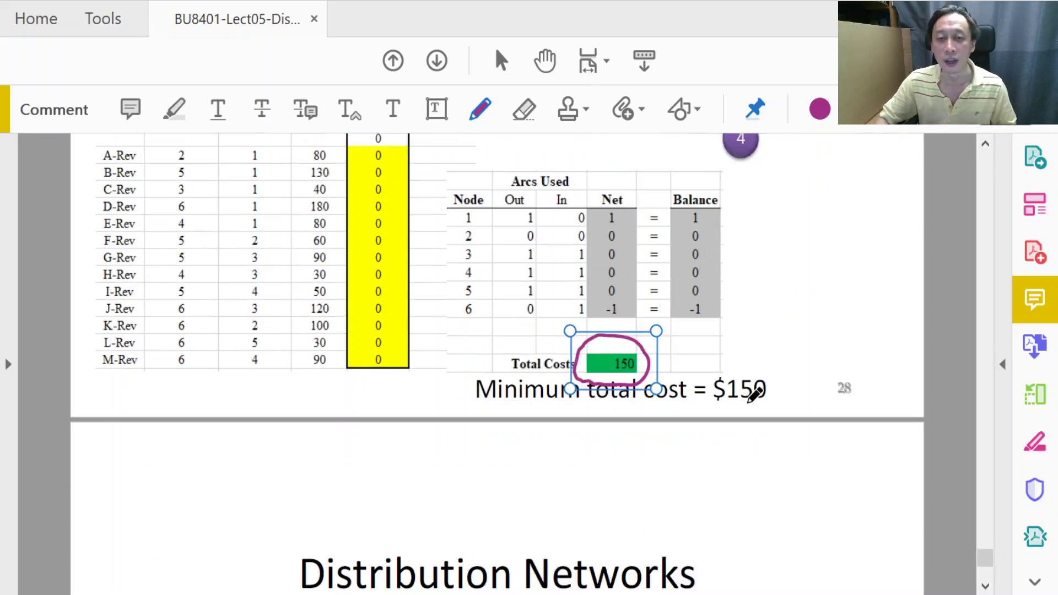
{"action": "scroll", "coordinate": [754, 401], "scroll_direction": "down", "scroll_amount": 1}
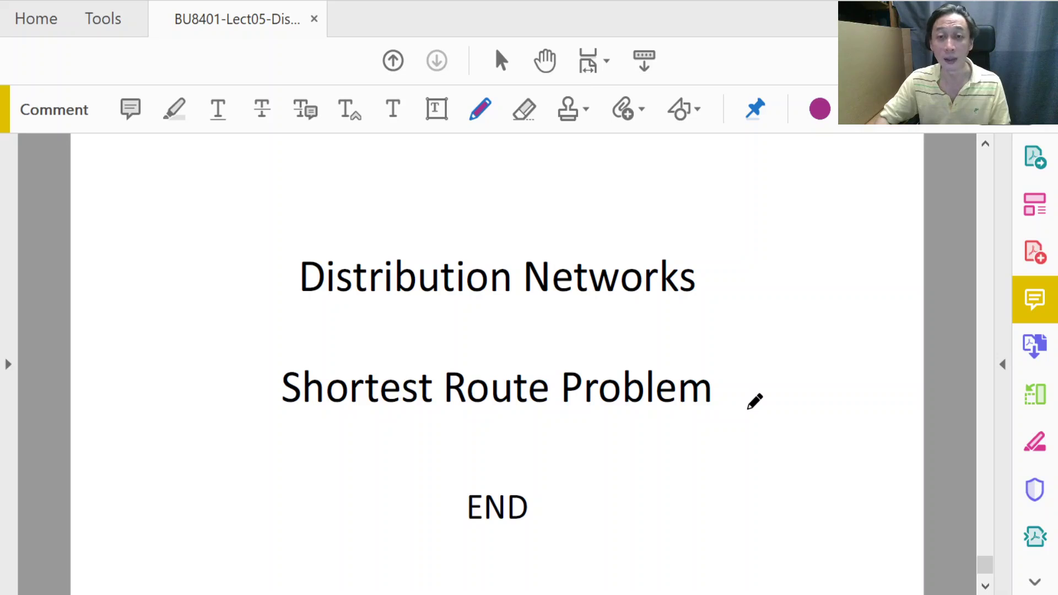
{"action": "scroll", "coordinate": [755, 401], "scroll_direction": "down", "scroll_amount": 2}
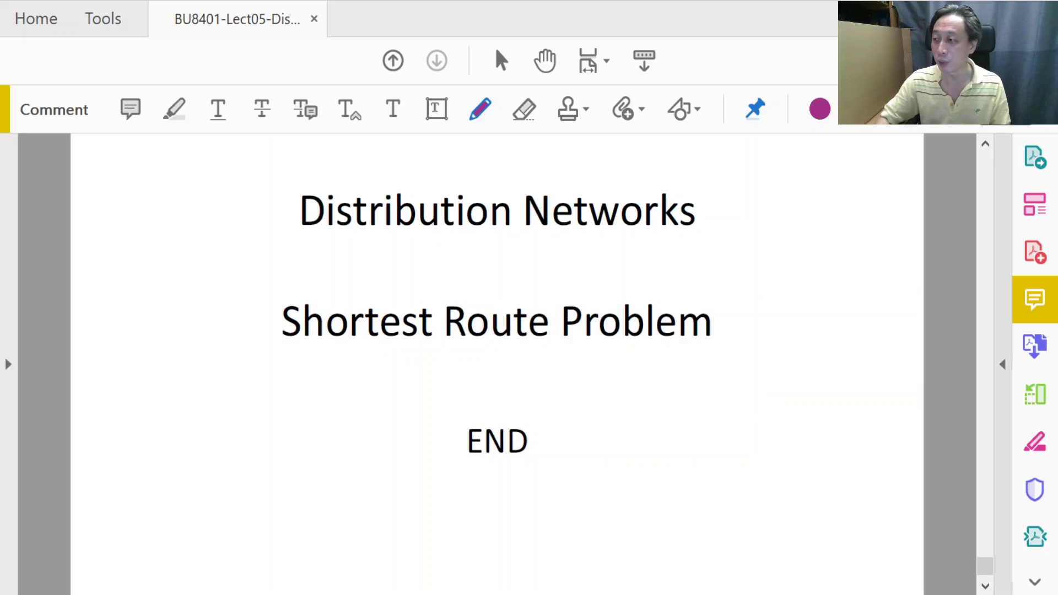